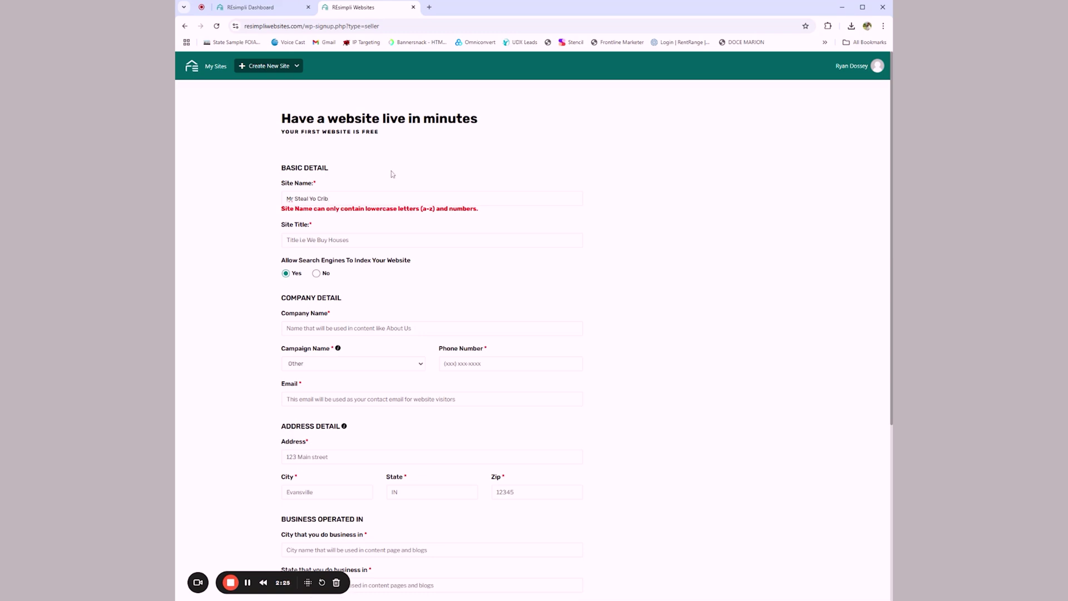
Step: Change the site name to 'mrstealyocrib', lowercase with no spaces
key("Tab")
left_click_drag(329, 199, 262, 203)
type("mr st")
left_click(308, 198)
key("BackSpace")
left_click(294, 199)
key("BackSpace")
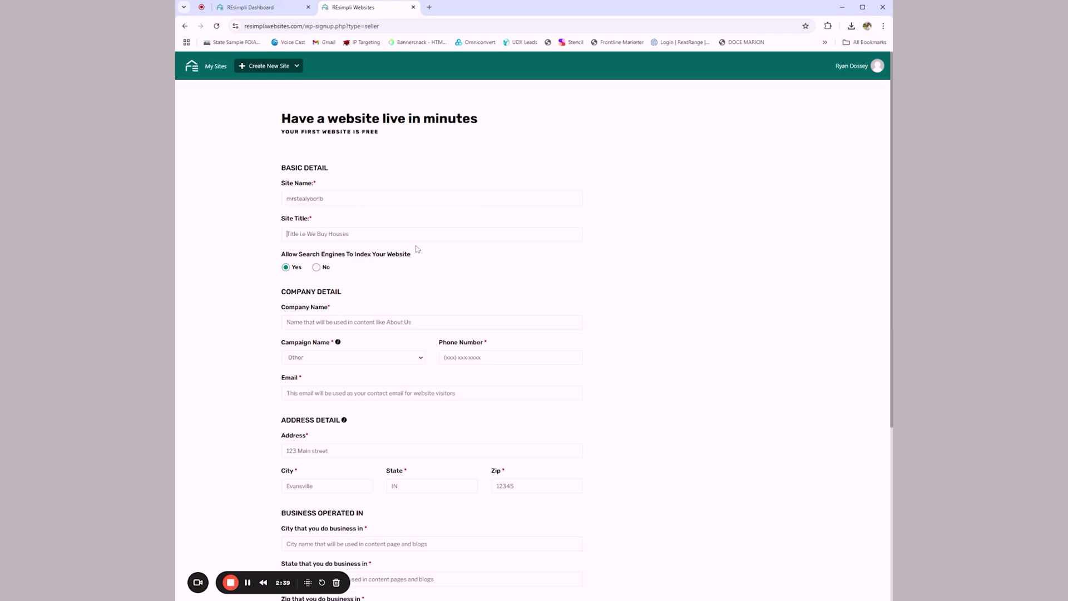
Step: Enter the site title 'Mr. Steal Yo Crib | I Buy Houses' and select 'Mr. Steal Yo Crib' to copy
key("Tab")
type("Mr. Steal")
type("Yo Crib | I Buy Houses")
left_click(287, 322)
left_click_drag(328, 234, 278, 238)
key("ctrl+c")
Step: Paste 'Mr. Steal Yo Crib' as the company name and enter the phone number
left_click(312, 322)
key("ctrl+v")
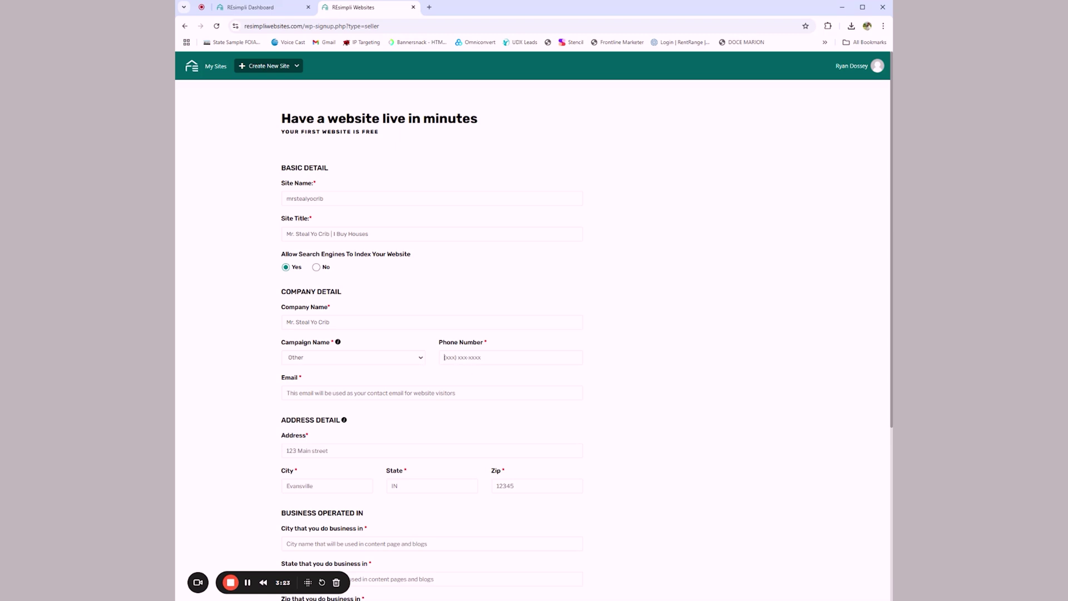
type("555-555-5555")
Step: Enter the contact e-mail and fill the business address from the suggested autofill
left_click(287, 393)
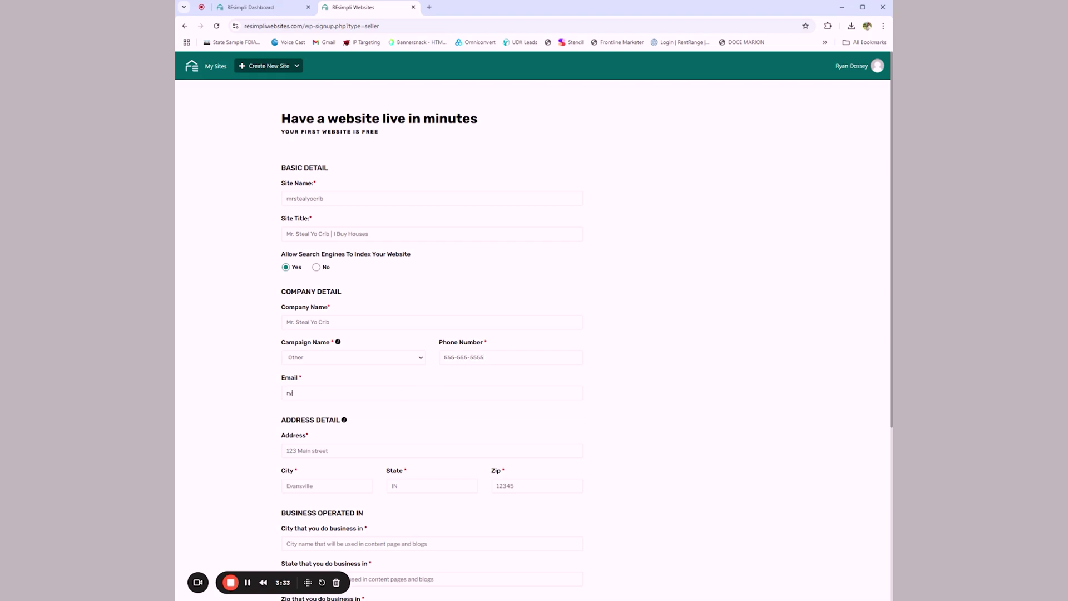
type("342")
left_click(364, 473)
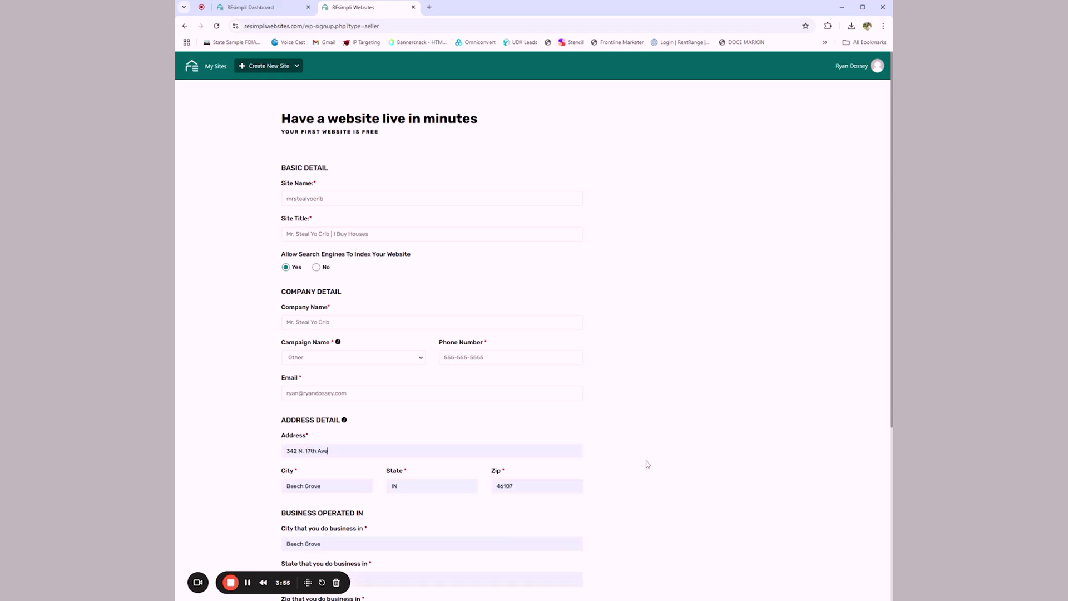
Step: Replace the business area with city St Louis, state Mo and zip 63304
scroll(650, 461, "down", 4)
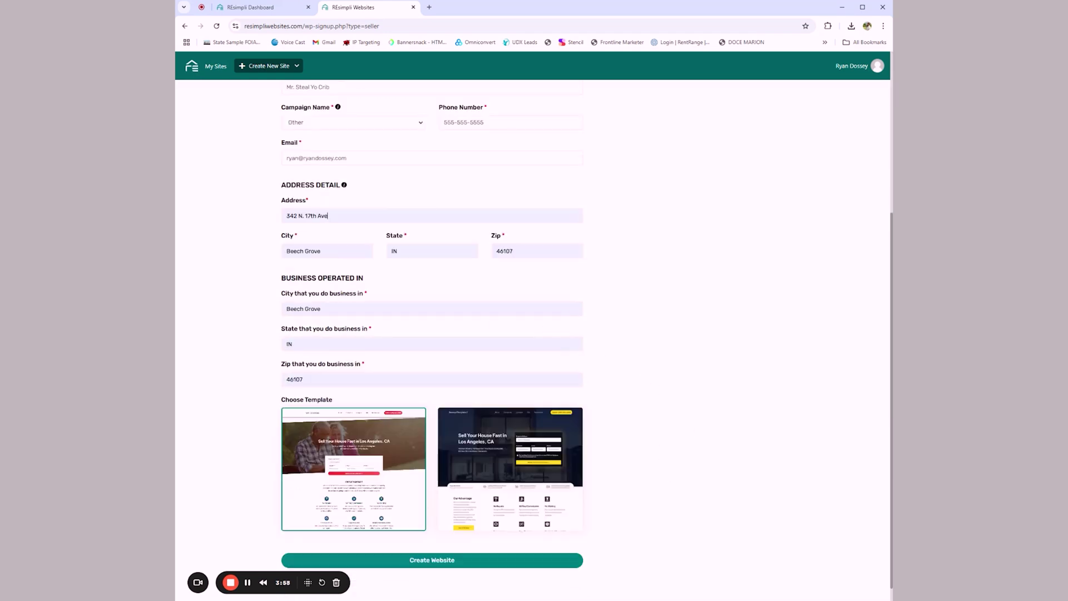
key("ctrl+a")
type("Z")
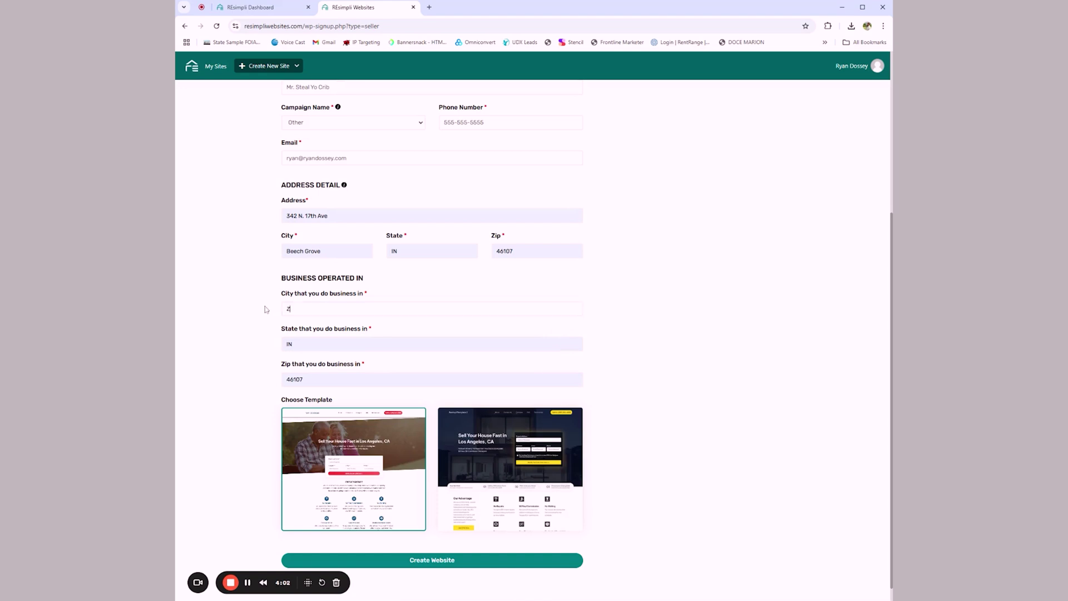
key("BackSpace")
type("St Louis")
key("Tab")
type("Mo")
key("Tab")
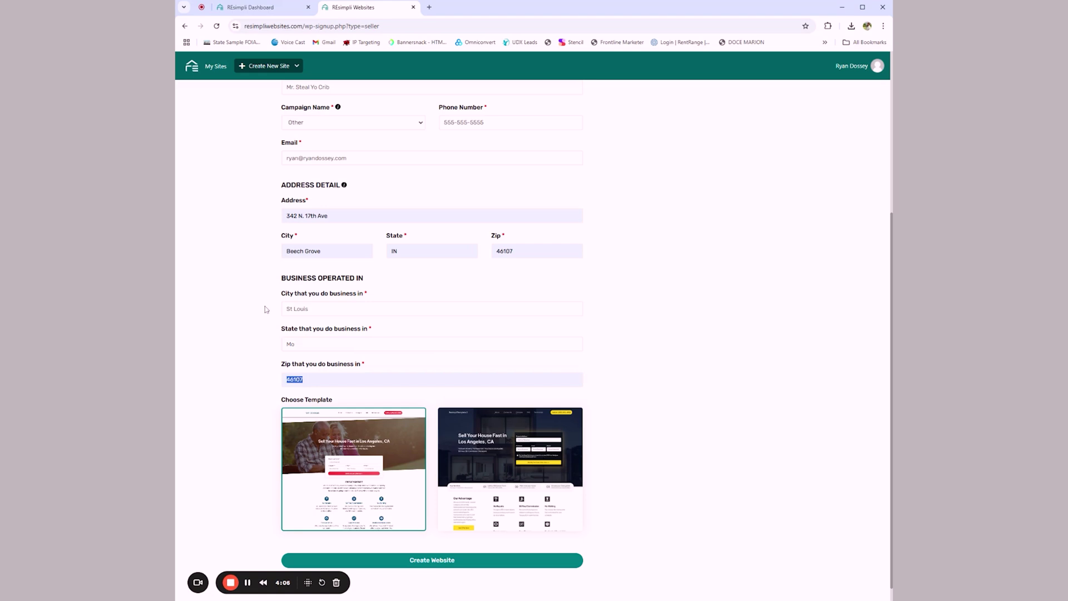
type("63304")
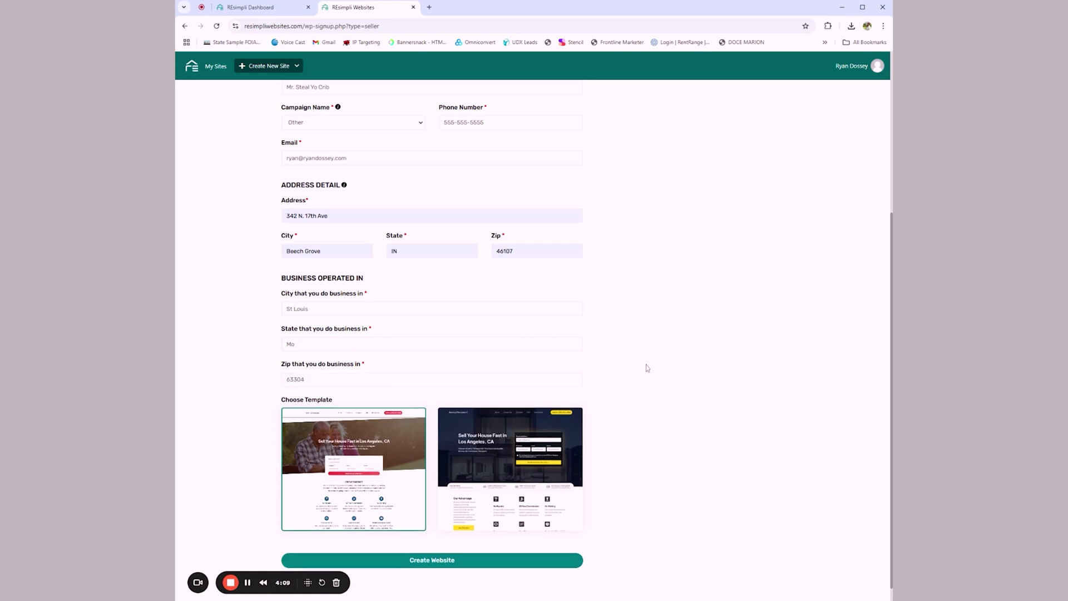
scroll(650, 356, "down", 1)
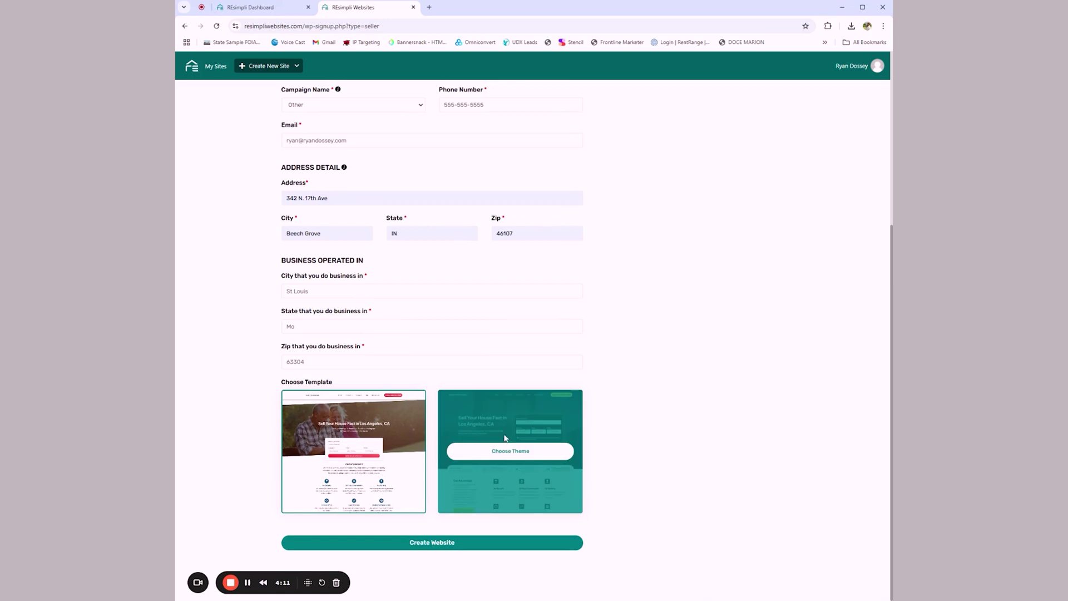
Step: Choose the second, dark template and create the website
mouse_move(538, 417)
double_click(501, 451)
double_click(349, 453)
mouse_move(502, 429)
left_click(499, 455)
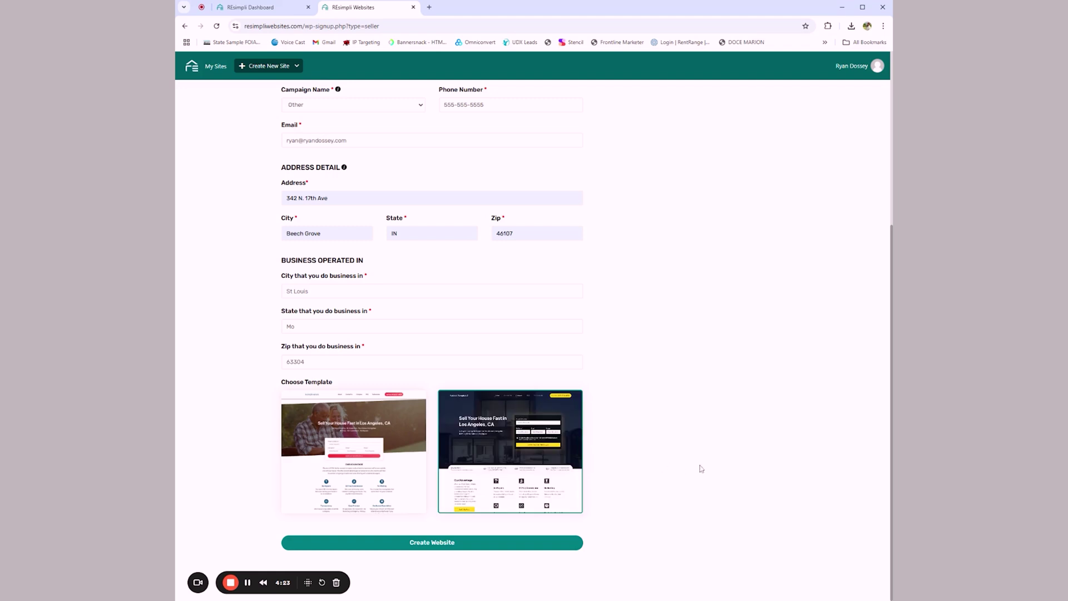
left_click(489, 542)
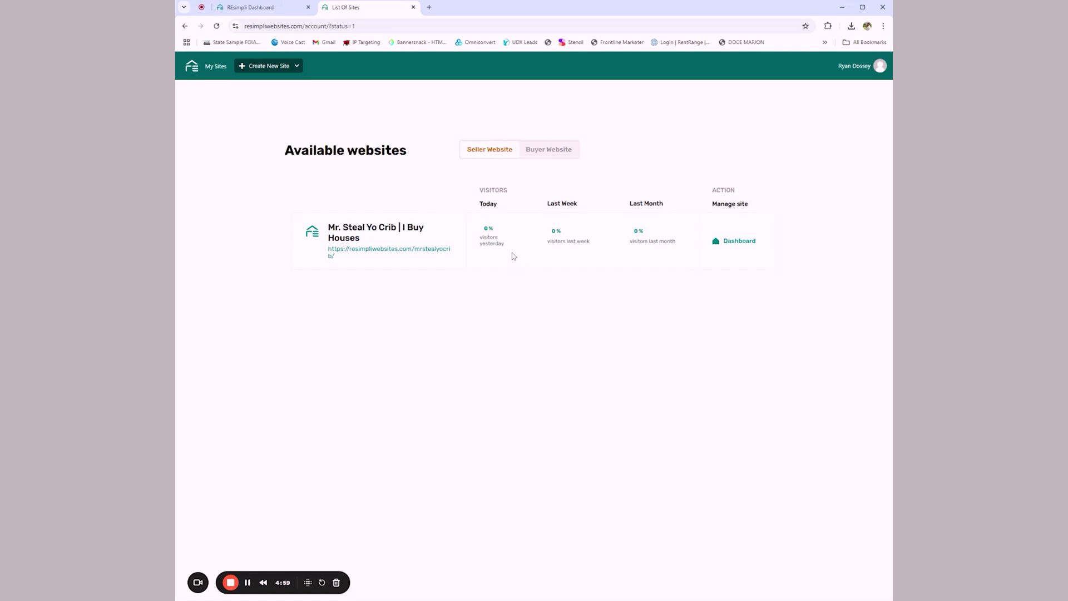
Step: Review the live 'Sell Your House Fast in St Louis, Mo' site, then enter Customize
left_click(374, 255)
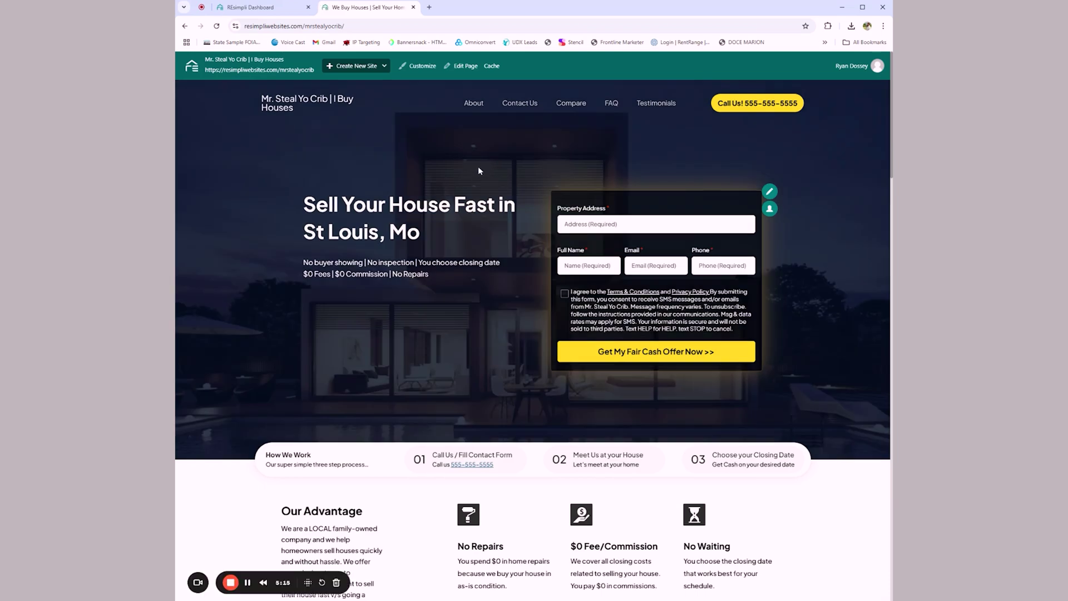
scroll(478, 172, "down", 10)
scroll(674, 143, "down", 4)
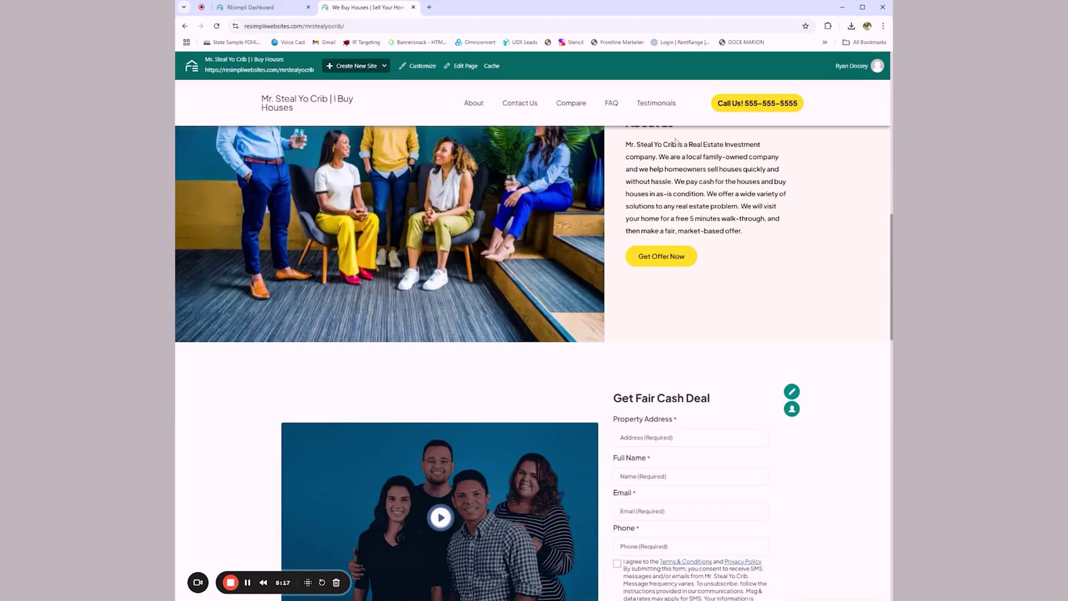
scroll(477, 220, "down", 12)
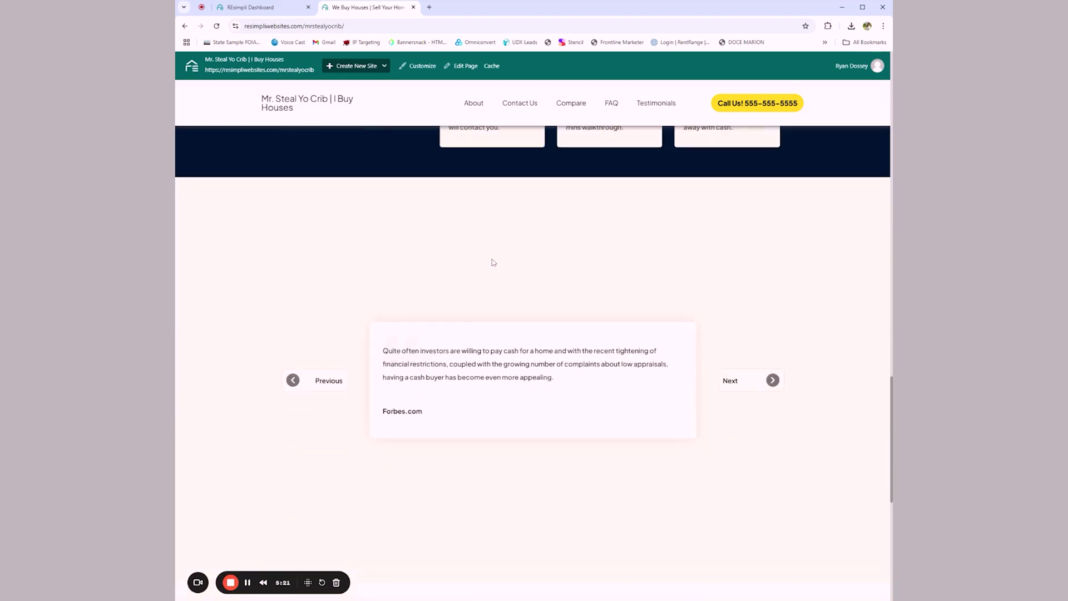
scroll(493, 262, "down", 8)
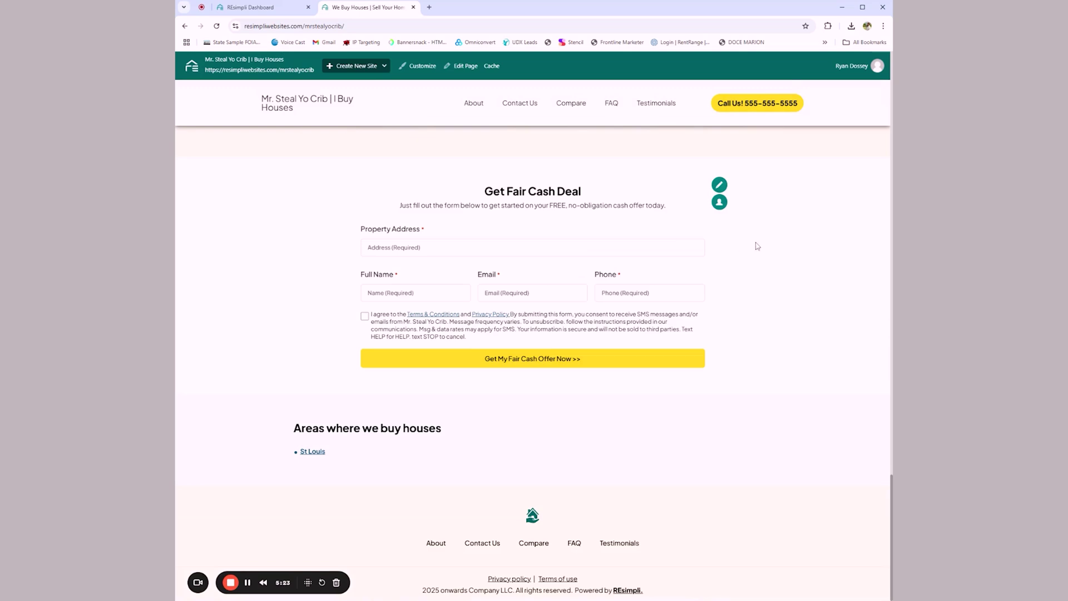
scroll(756, 395, "up", 4)
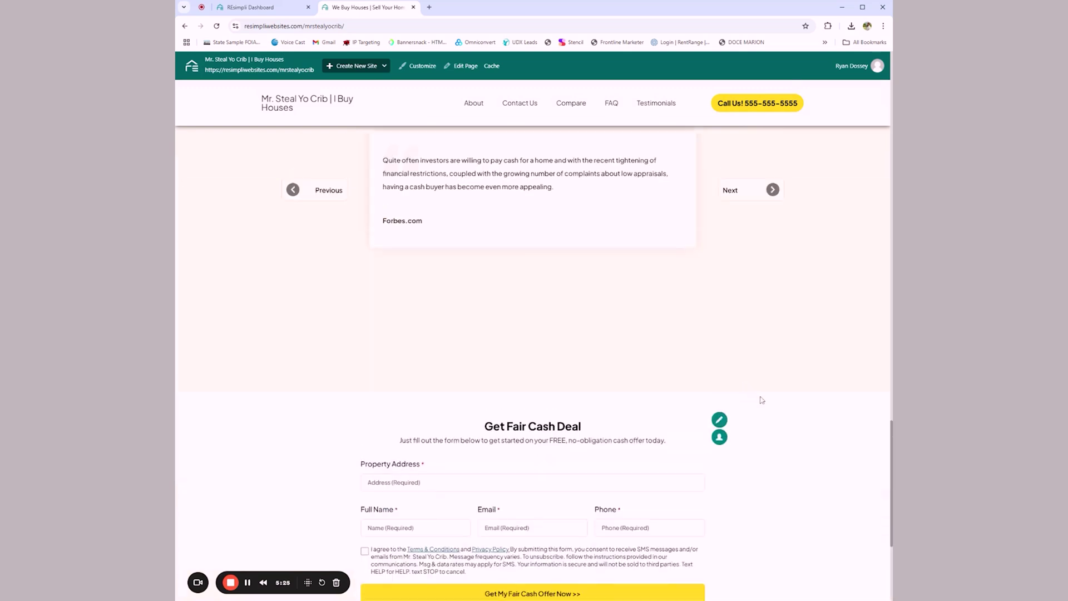
scroll(761, 399, "up", 15)
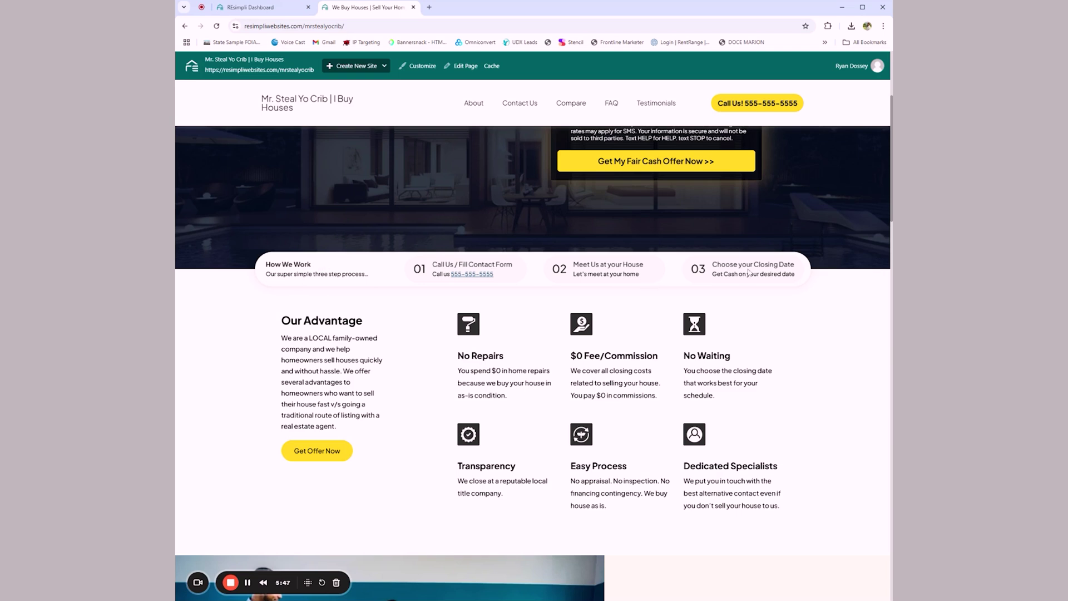
left_click_drag(275, 339, 371, 343)
left_click(372, 345)
scroll(434, 369, "down", 10)
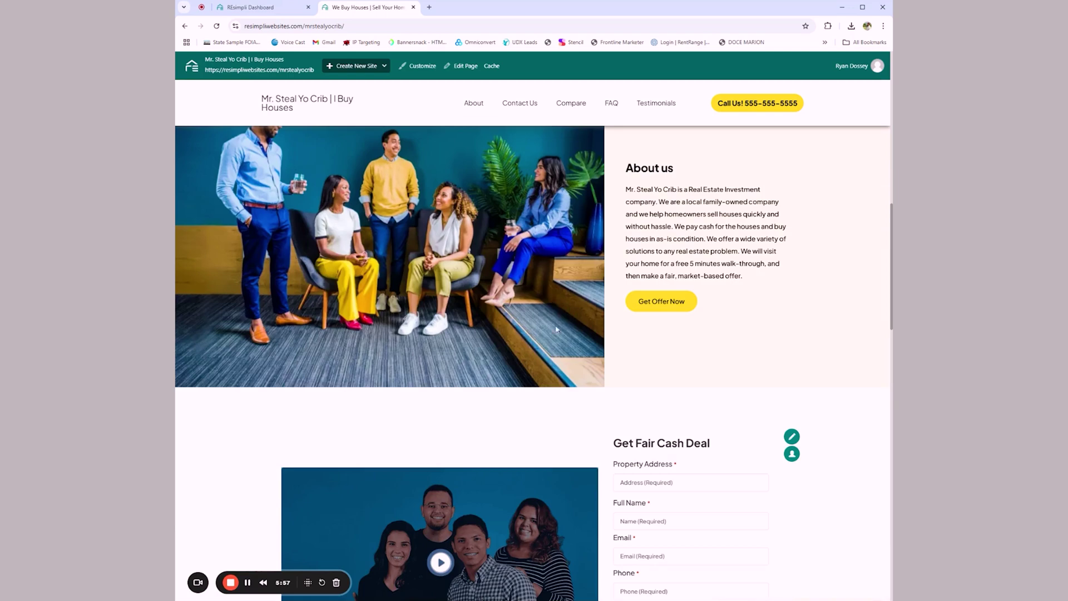
scroll(556, 329, "up", 15)
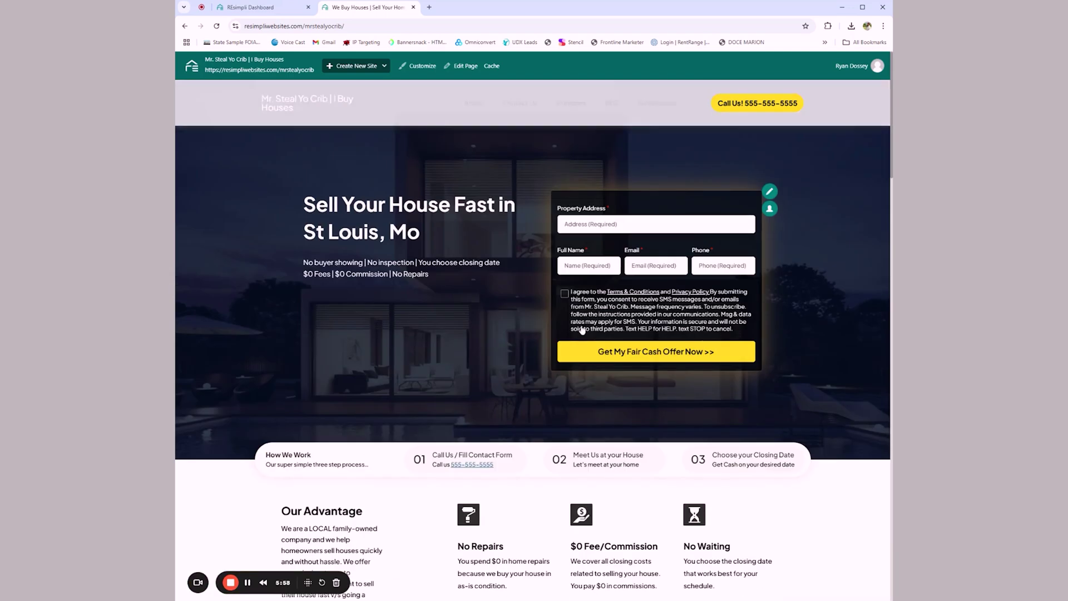
left_click(422, 66)
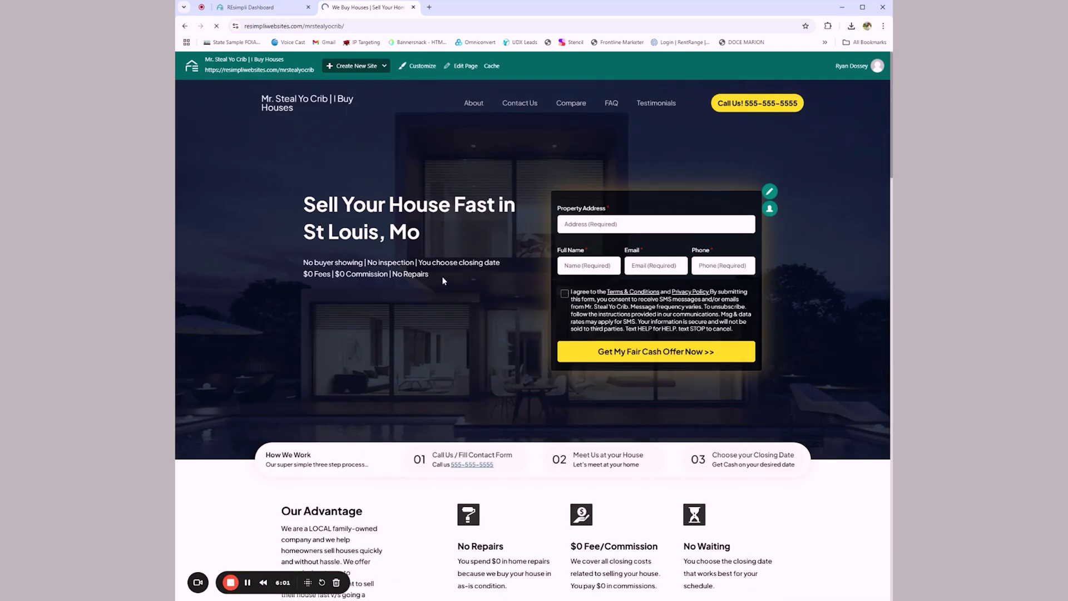
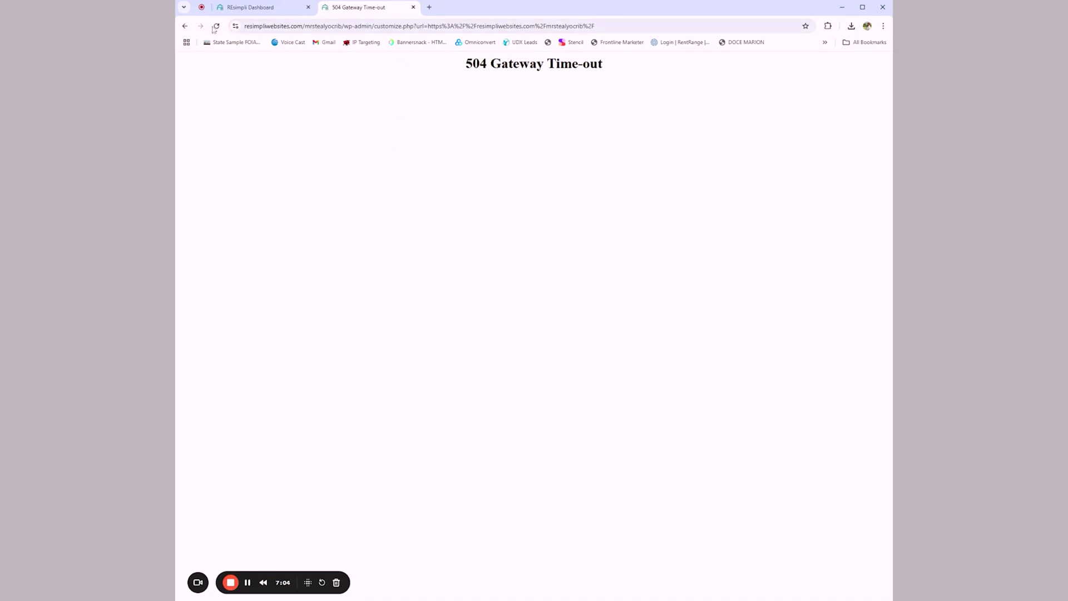
Step: Reload the customizer page after its 504 Gateway Time-out error
left_click(184, 26)
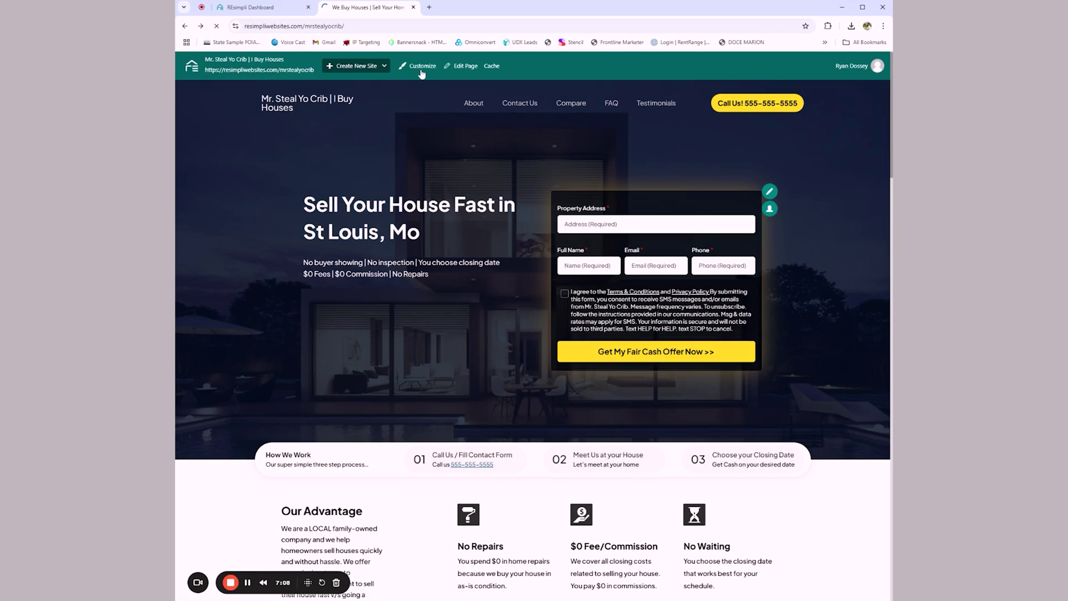
Step: Open the WordPress Customizer from the admin bar's Customize link
left_click(421, 71)
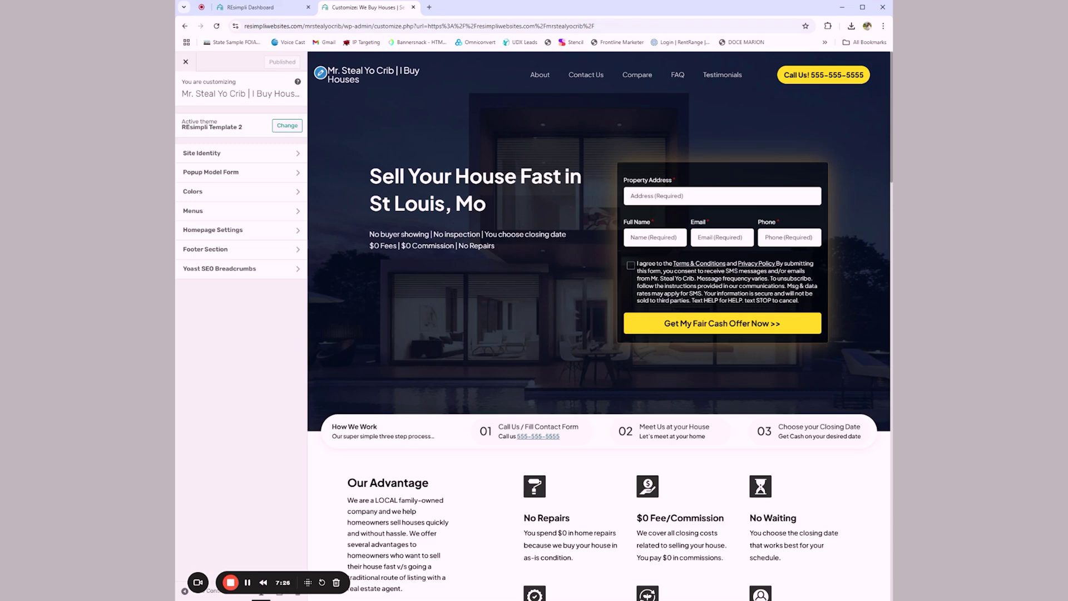
Step: Inspect the Colors section's Button color, then go to the Site Identity settings
left_click(257, 195)
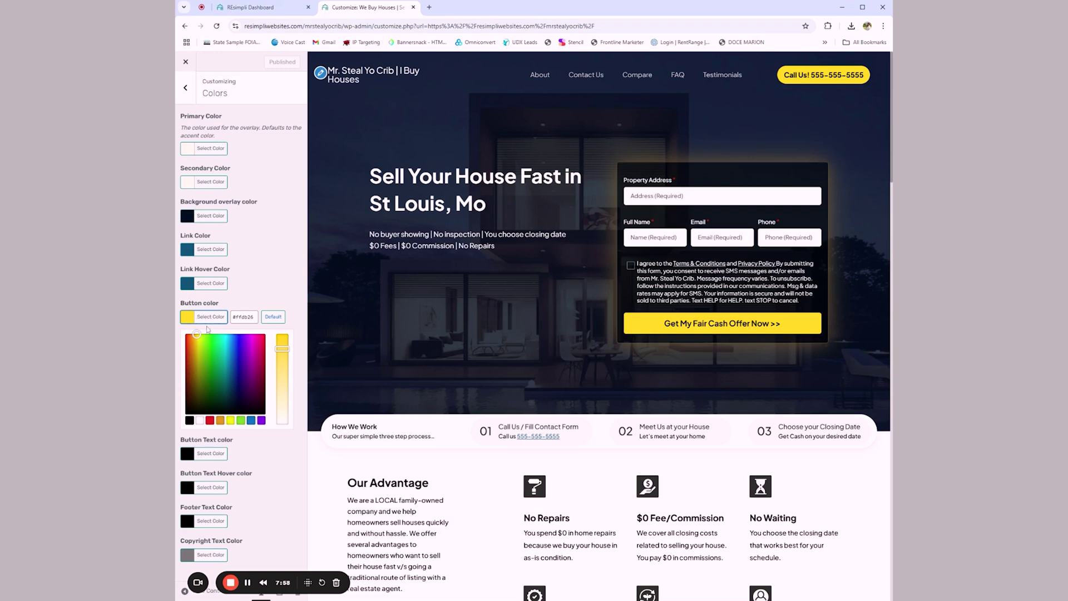
left_click(273, 297)
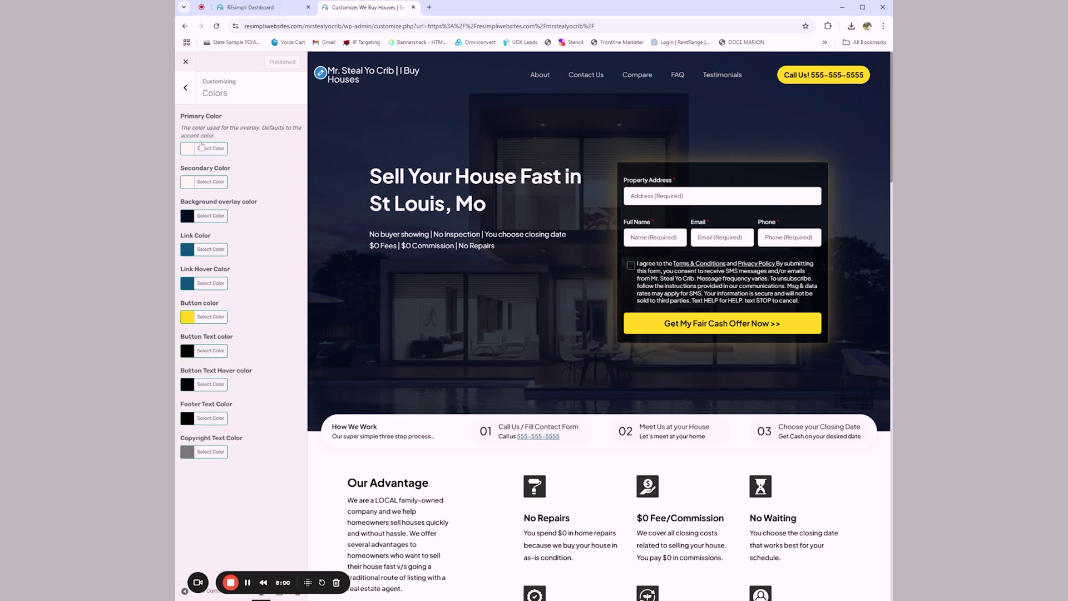
left_click(189, 89)
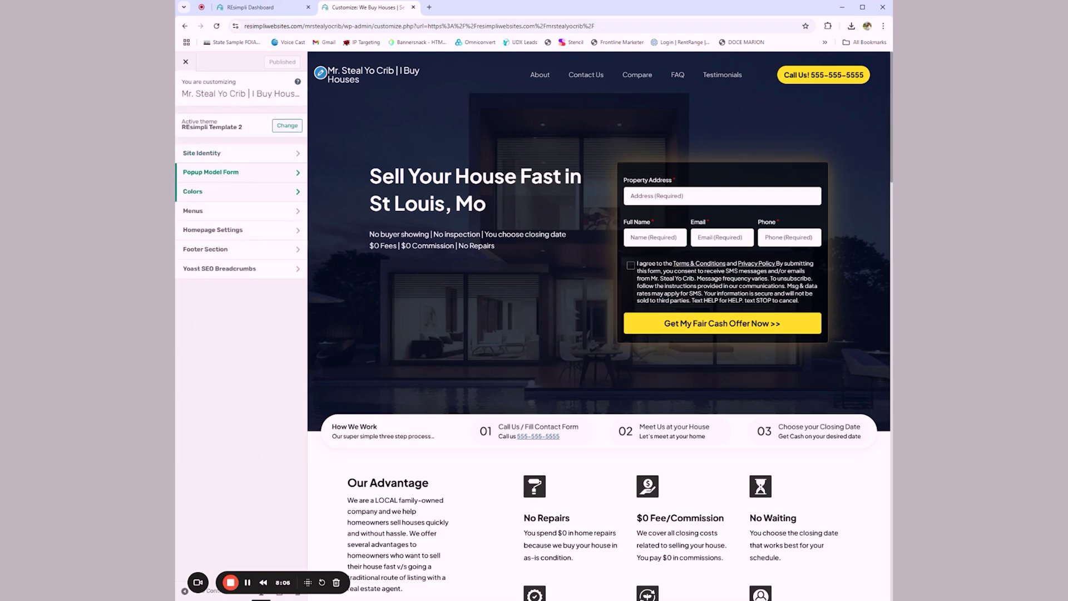
left_click(284, 154)
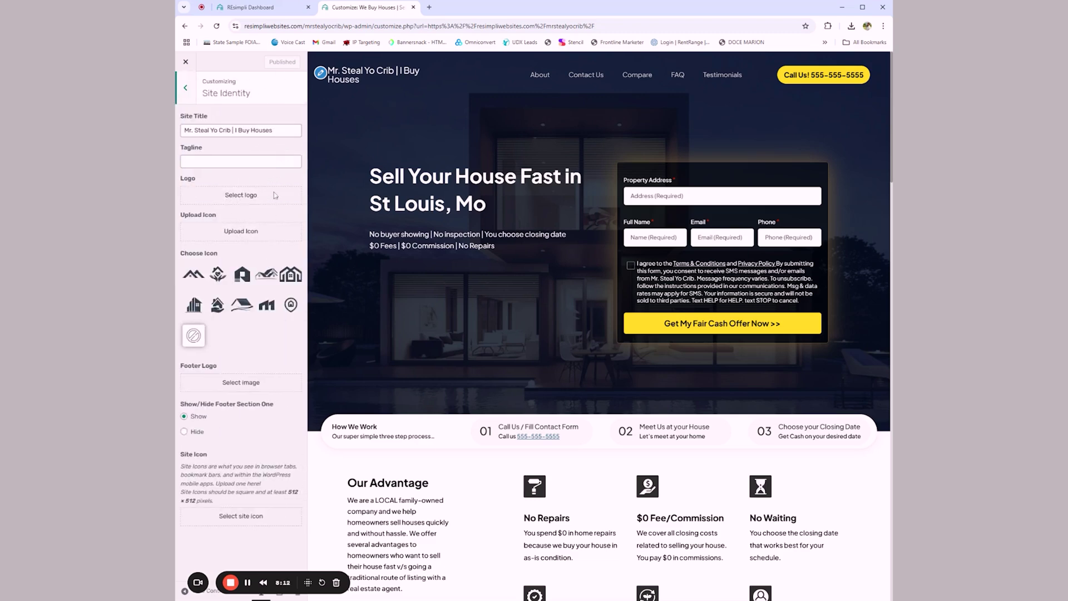
Step: Search Google for 'real estate logos' in a new tab
left_click(429, 7)
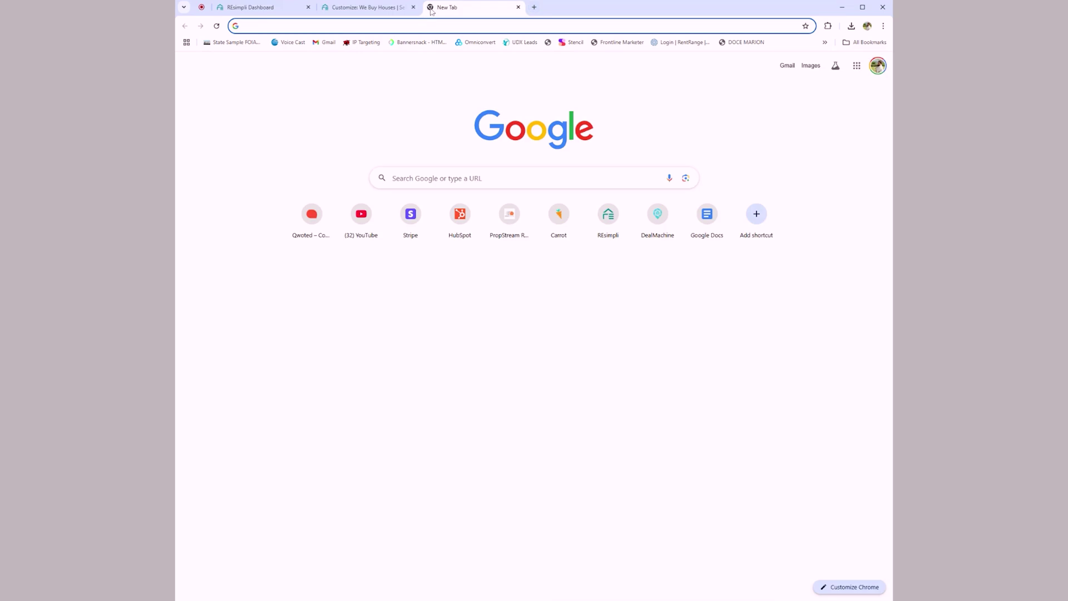
type("real estate logos")
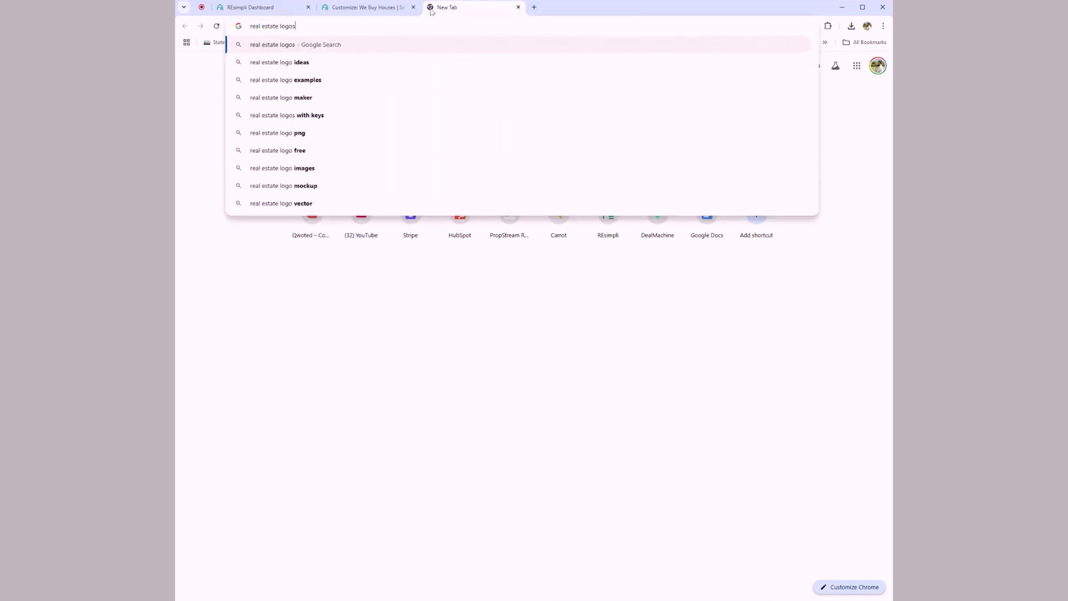
key("Return")
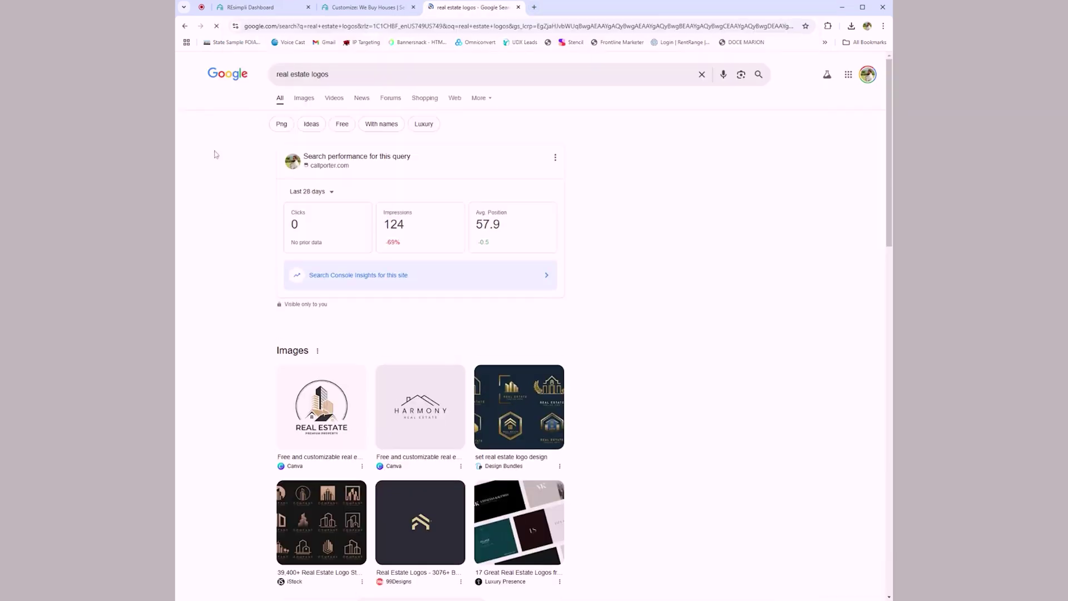
Step: Browse the image results and preview the Harmony Real Estate logo
left_click(314, 106)
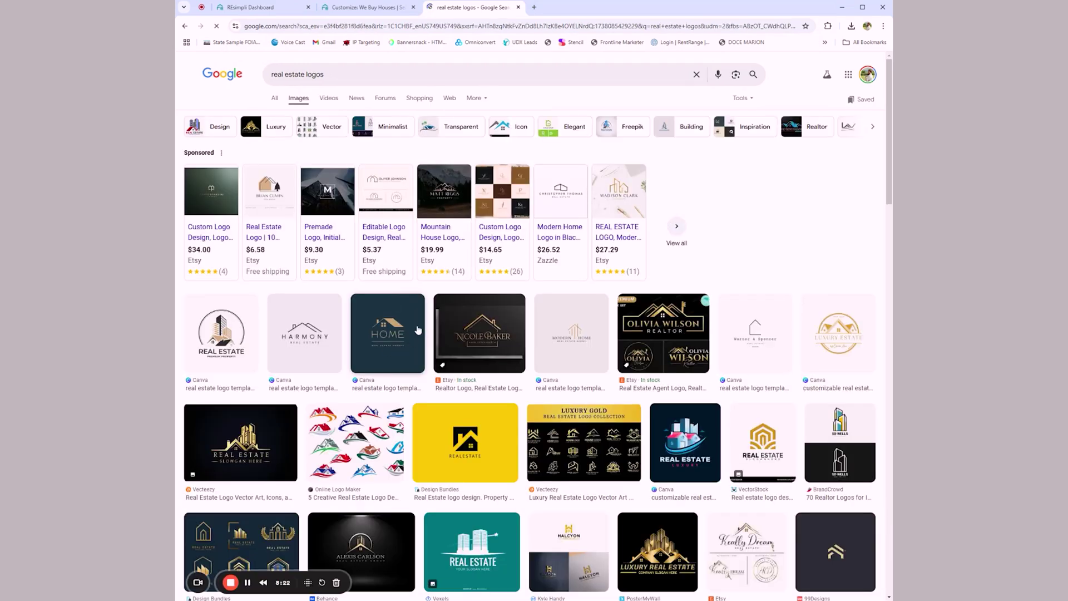
scroll(417, 329, "down", 4)
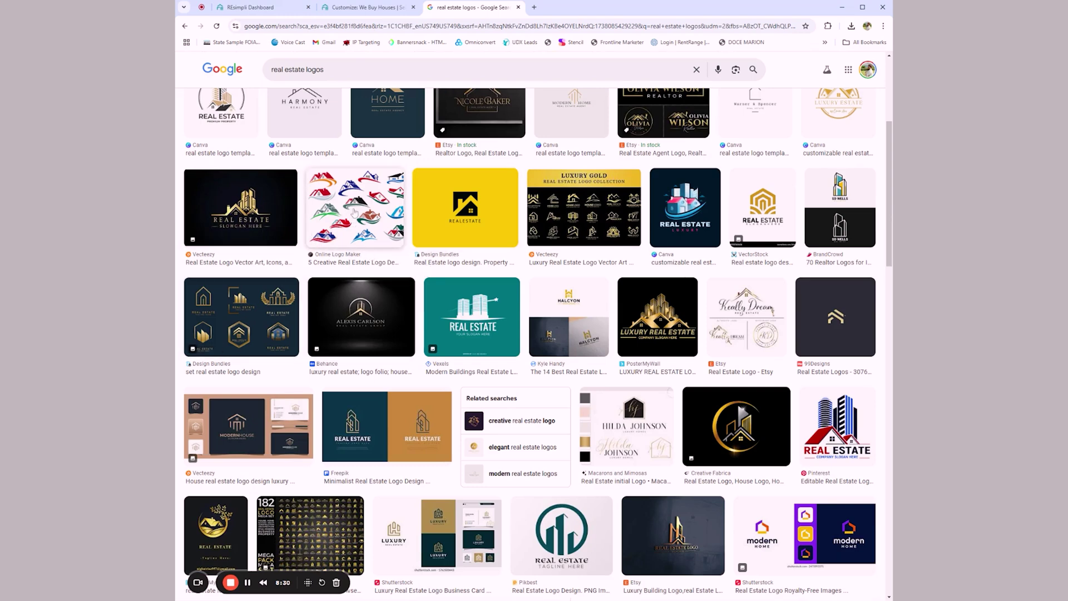
scroll(356, 215, "down", 8)
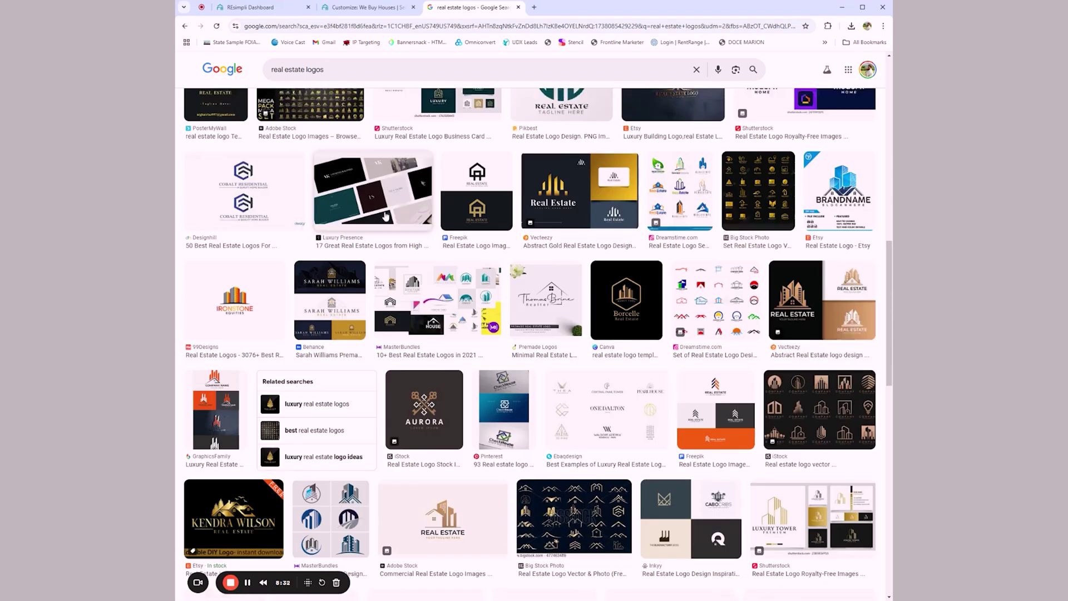
scroll(556, 278, "up", 8)
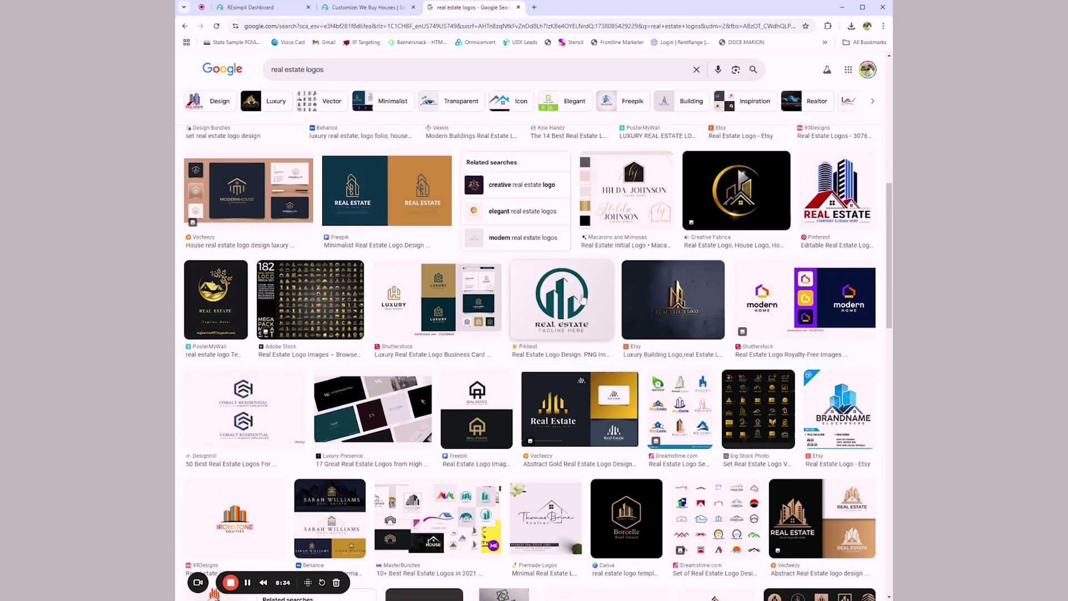
scroll(589, 283, "up", 4)
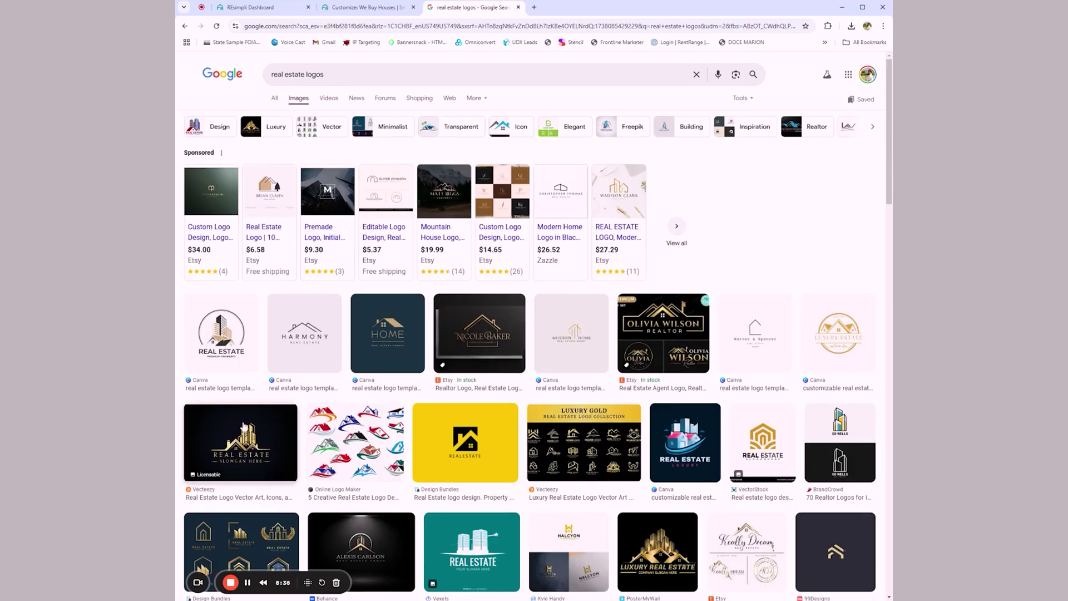
left_click(313, 339)
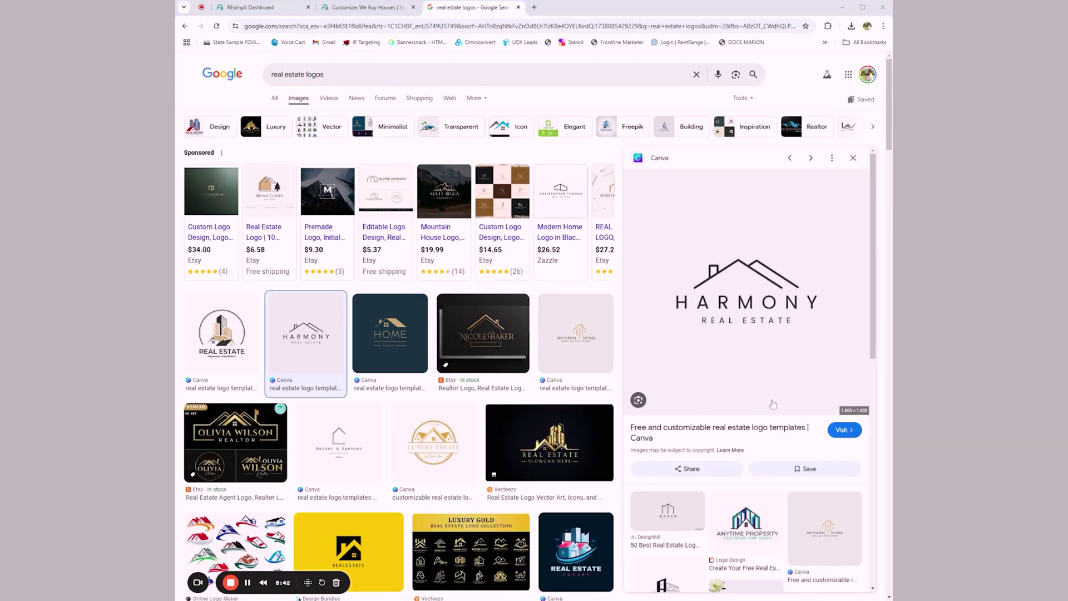
Step: Upload the saved Harmony logo file and select it as the site logo
left_click(275, 9)
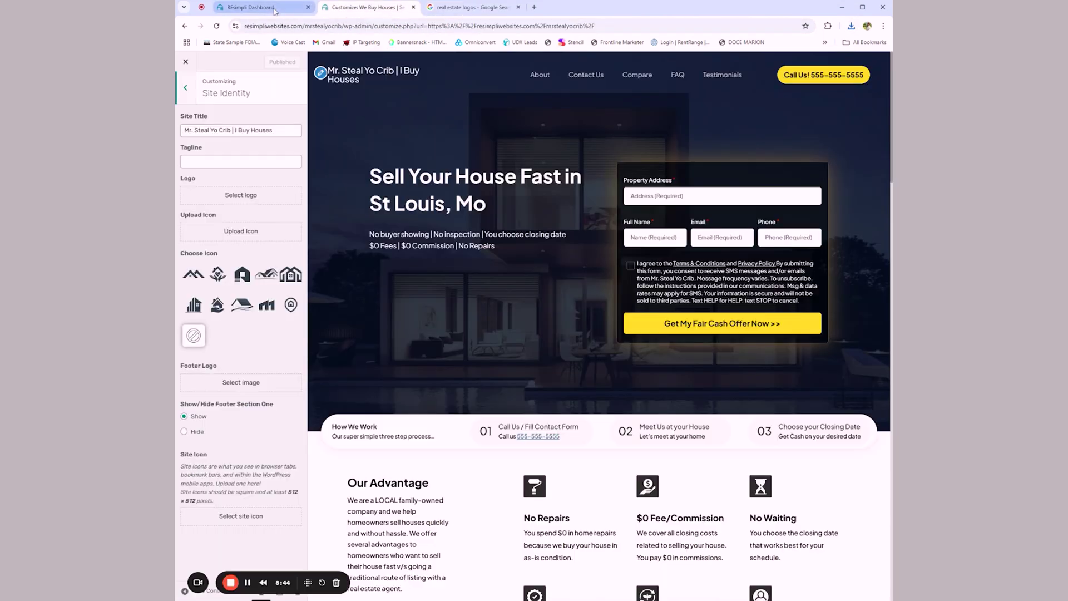
left_click(216, 200)
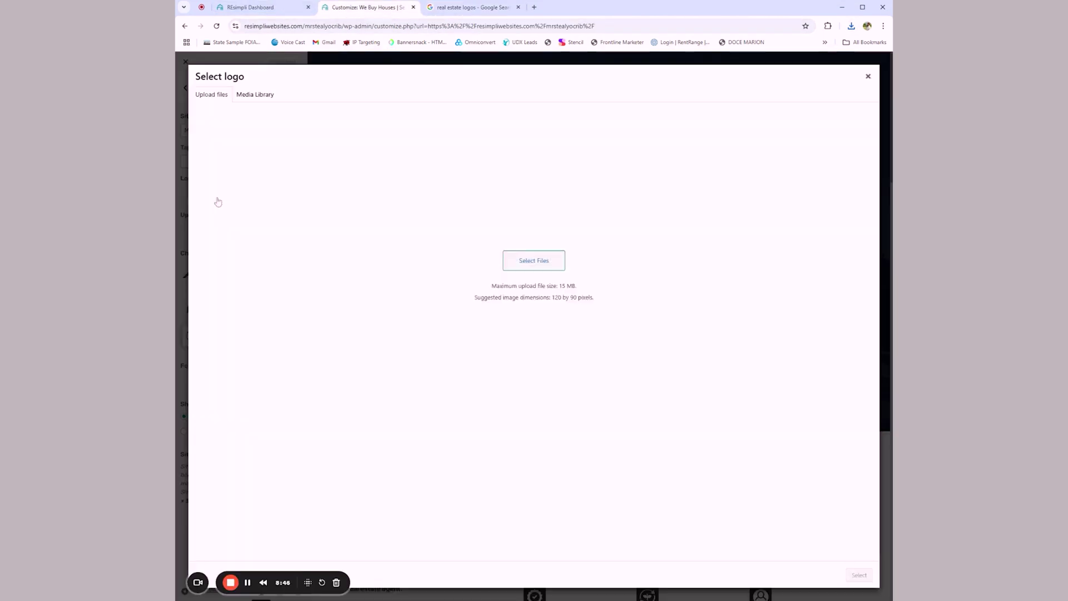
left_click(516, 287)
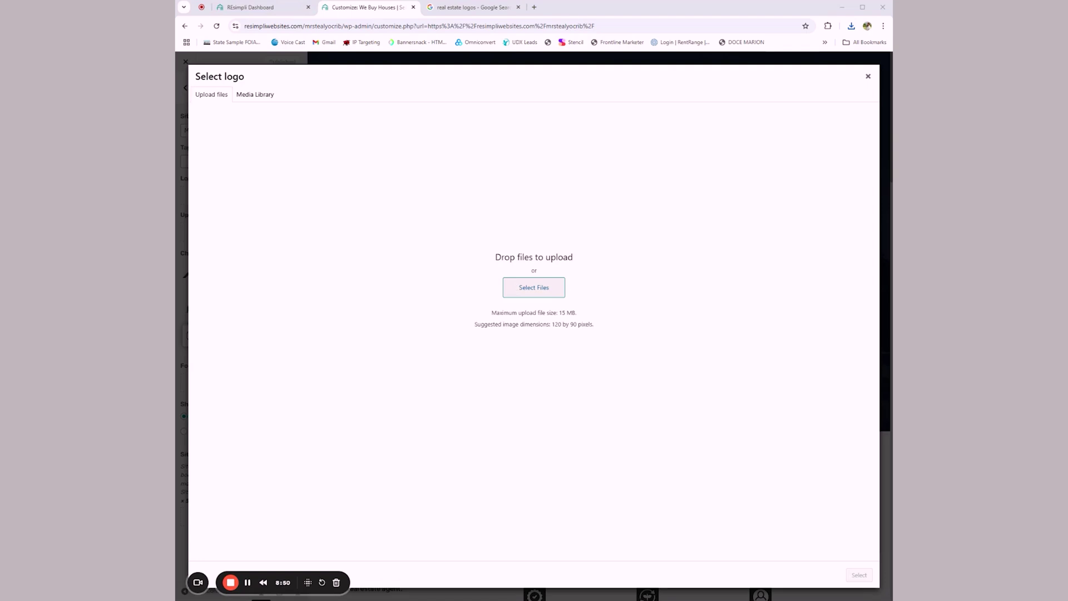
left_click(783, 234)
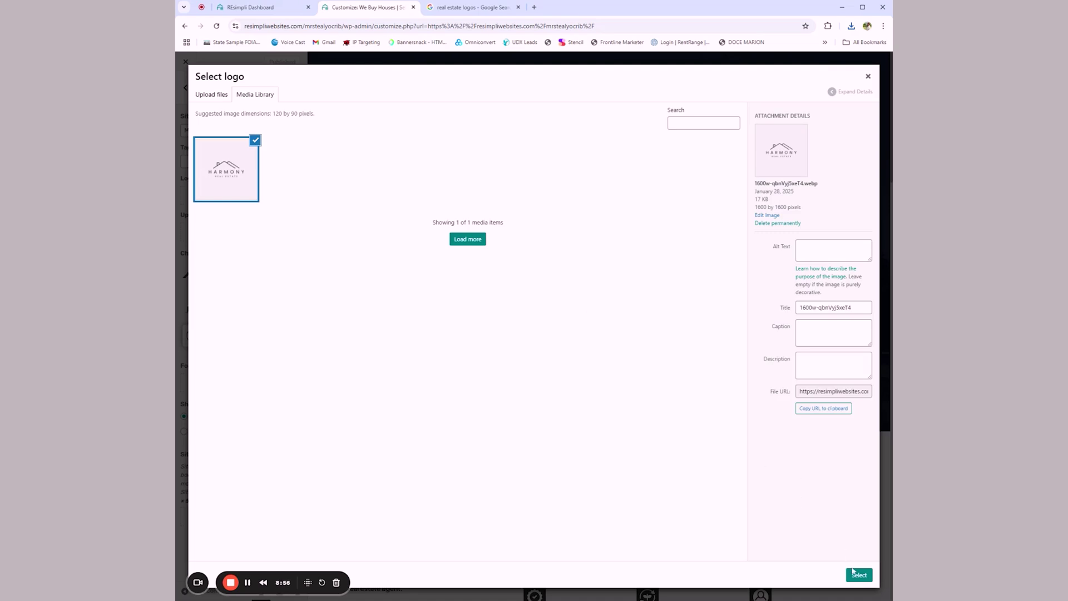
left_click(856, 574)
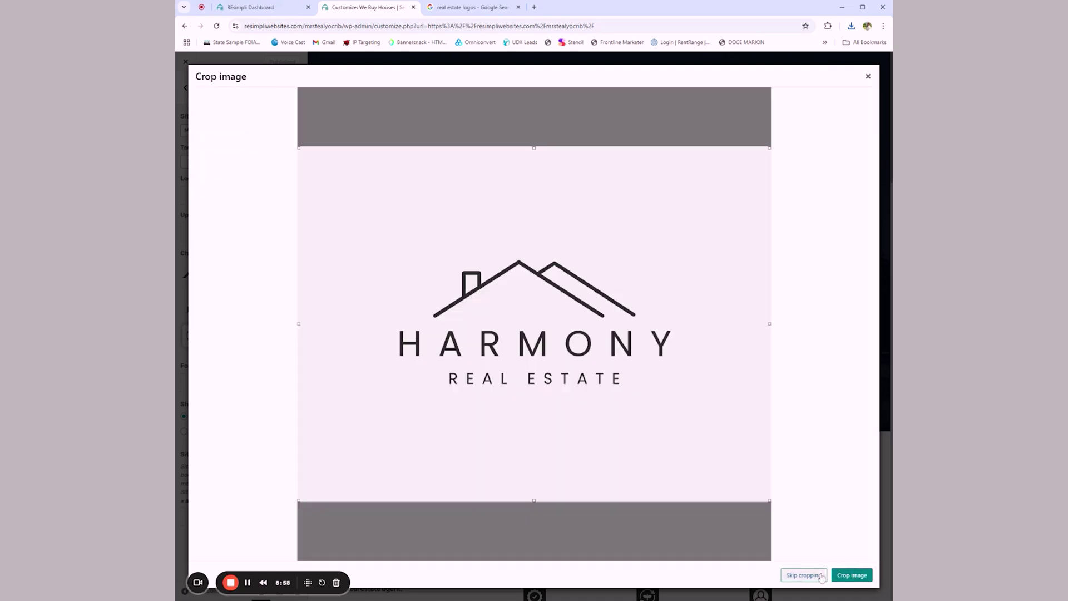
Step: Crop the logo tightly around the house and lettering and apply it
left_click_drag(772, 501, 683, 413)
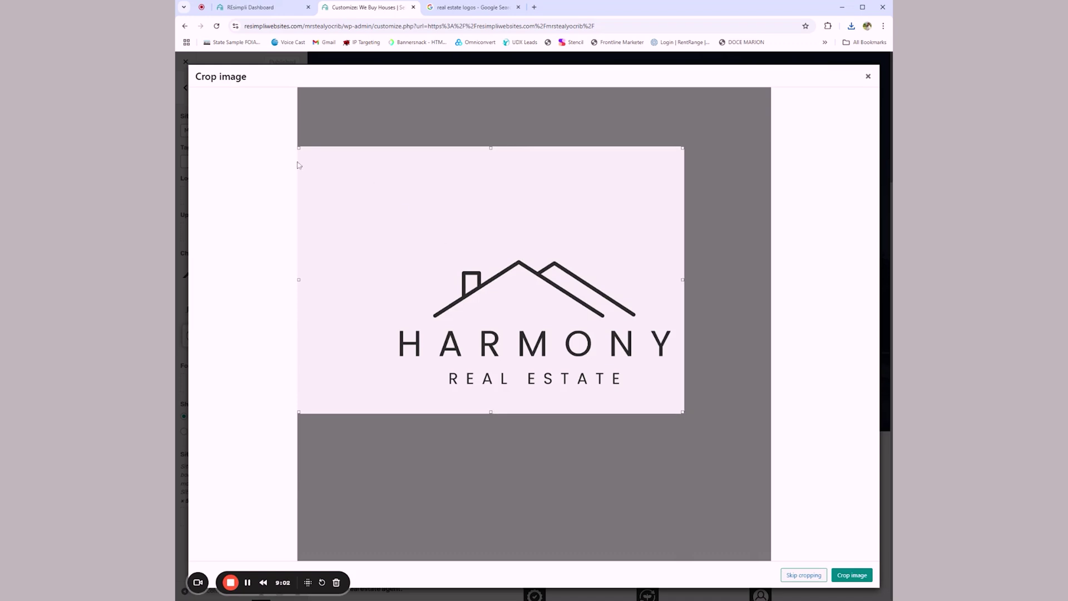
left_click_drag(299, 150, 388, 241)
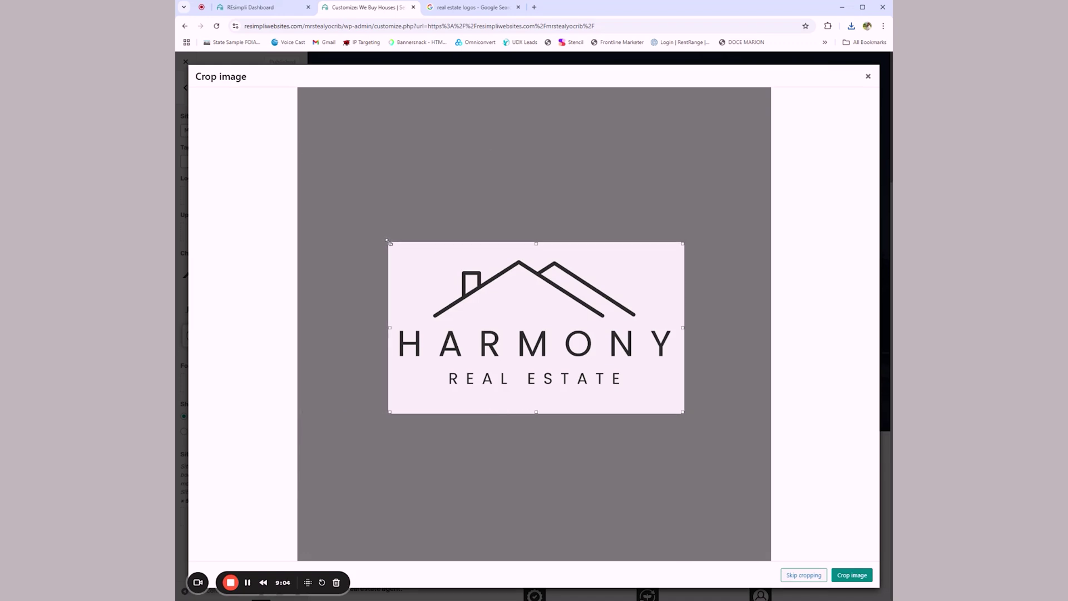
left_click(856, 576)
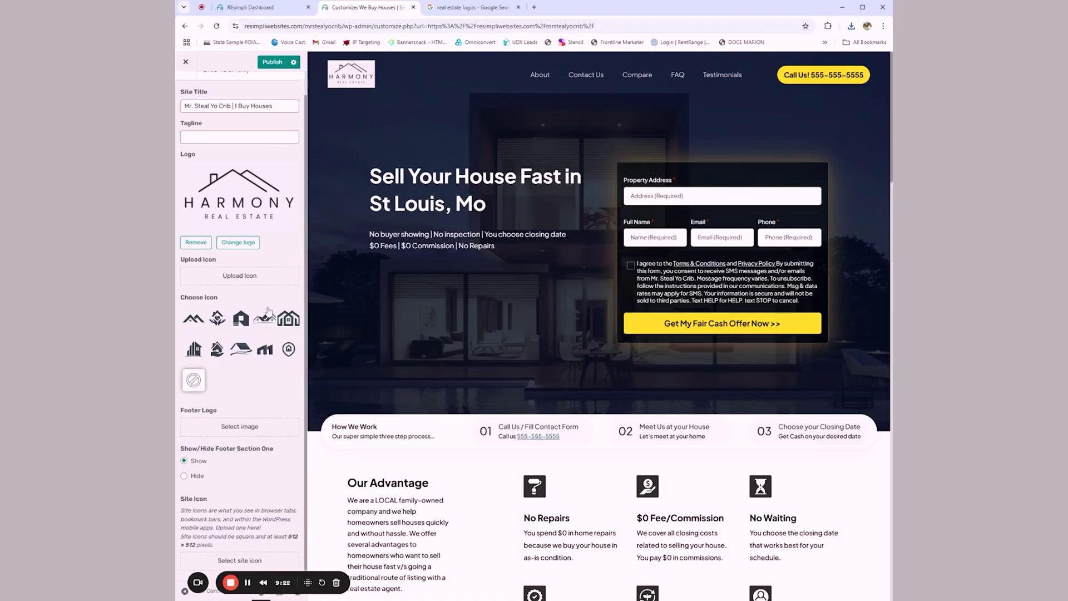
Step: Look over the Homepage Settings options and return to the customizer's main sections
scroll(268, 311, "up", 2)
left_click(191, 87)
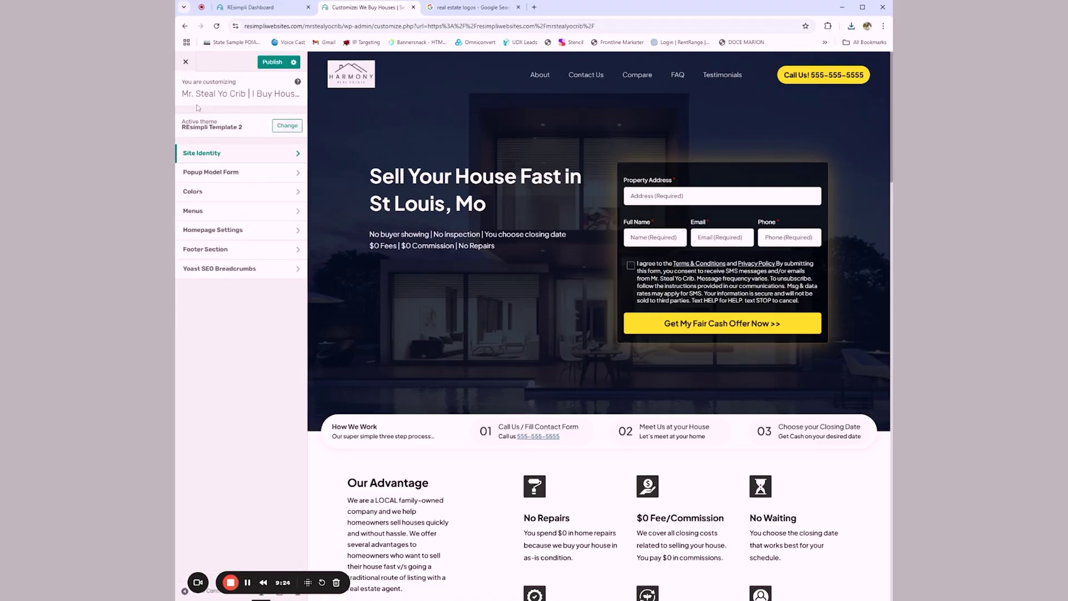
left_click(448, 108)
left_click(287, 235)
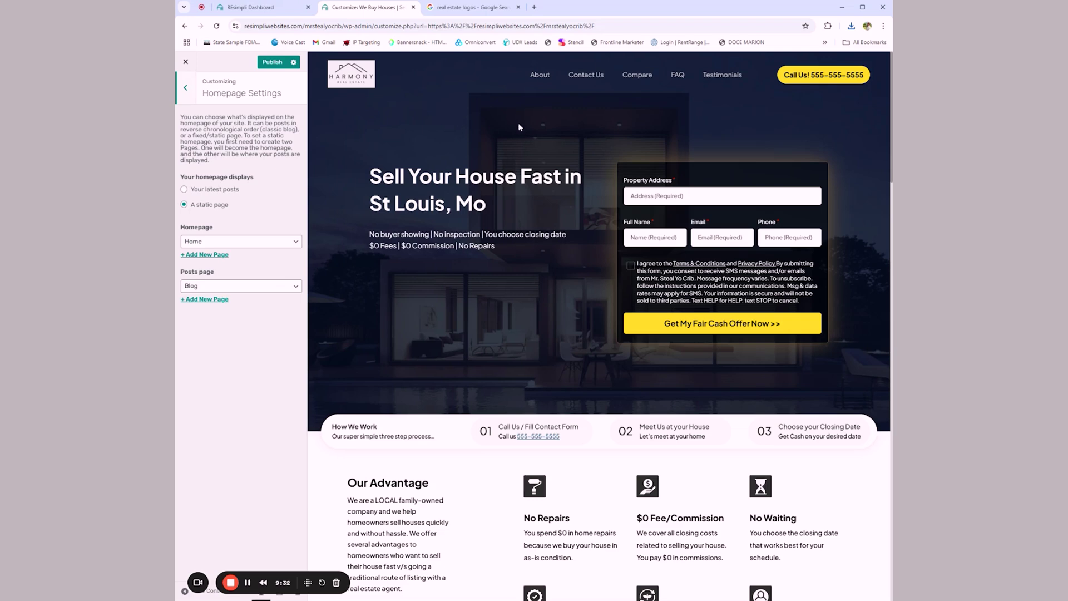
left_click(187, 89)
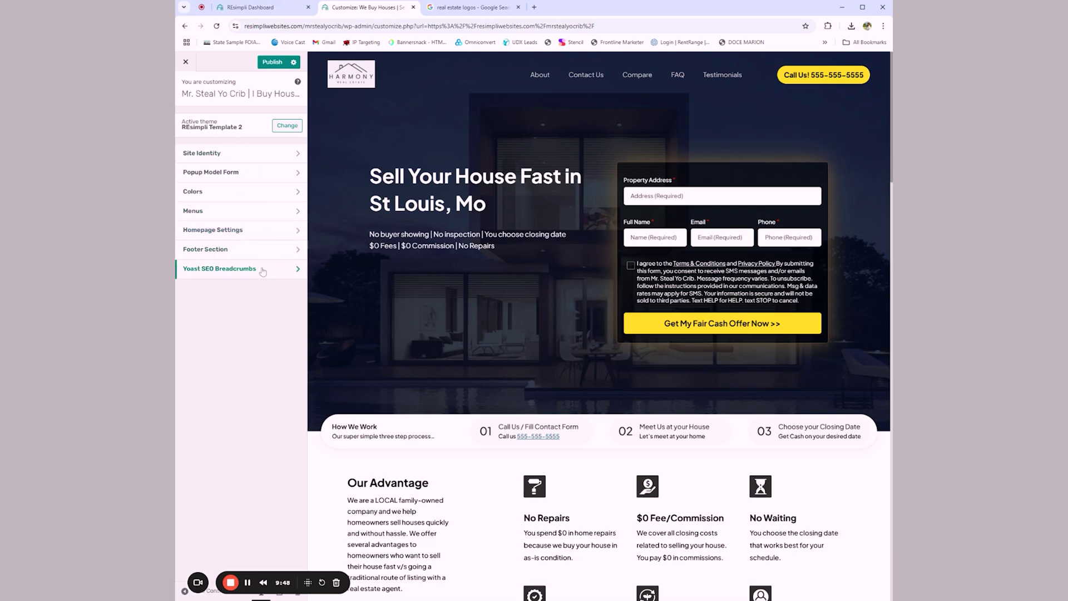
left_click(462, 11)
Step: Search Google for 'change resimpli website background'
left_click(448, 26)
type("change res")
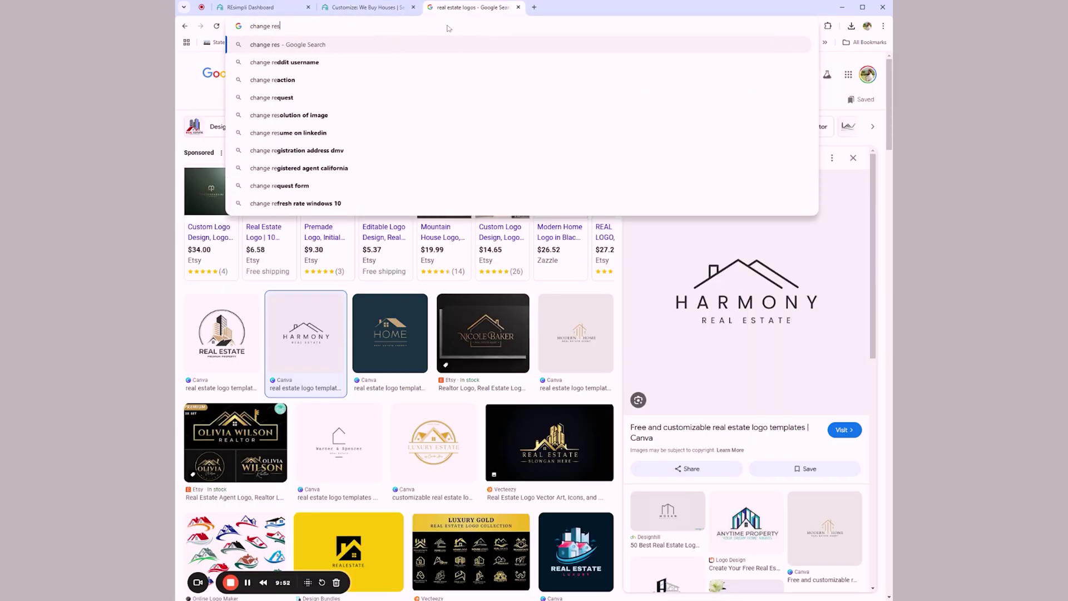
type("impli website background")
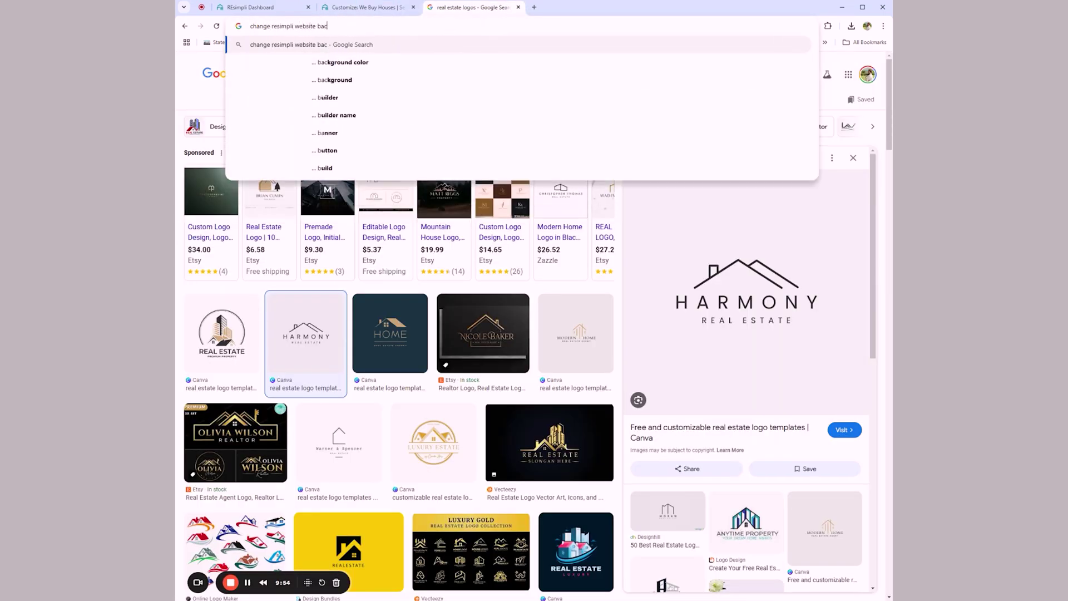
key("Return")
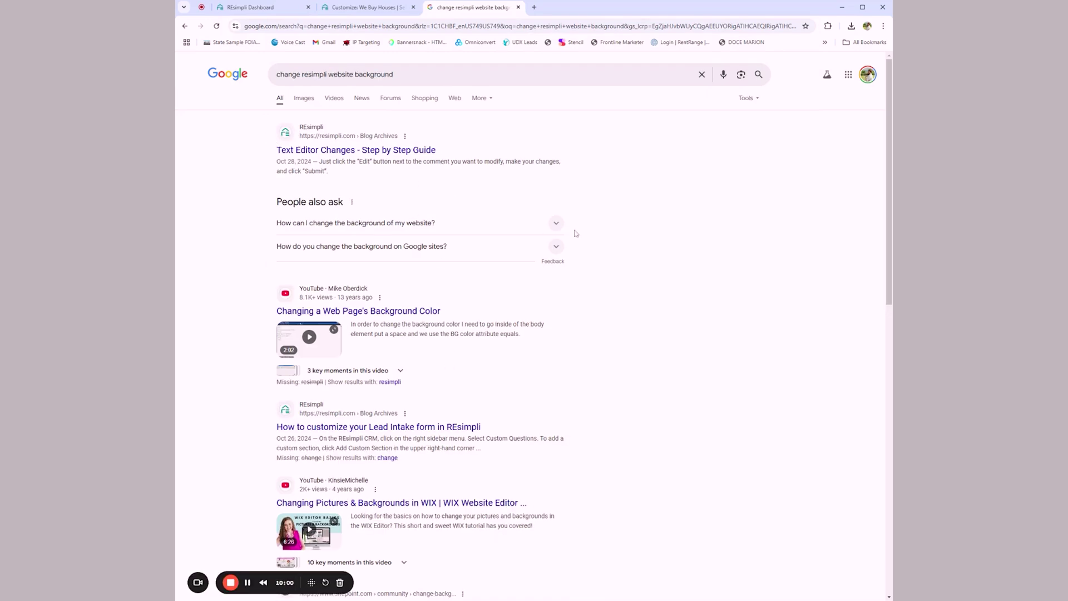
scroll(575, 233, "down", 4)
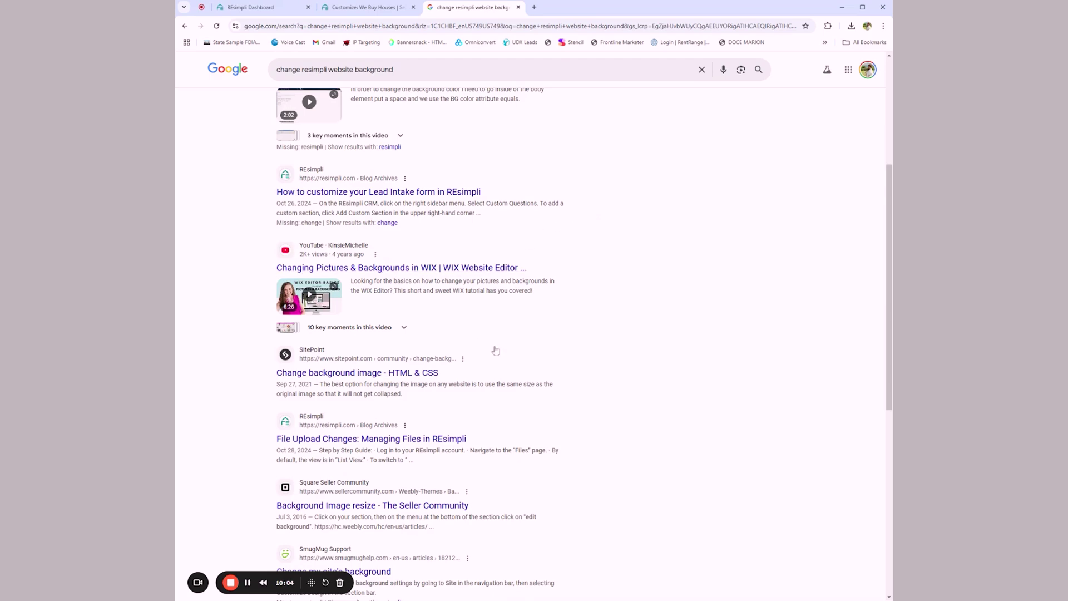
scroll(495, 349, "up", 4)
Step: Skim REsimpli's Text Editor Changes article, dismiss its signup popup, and close the tab
left_click(356, 150)
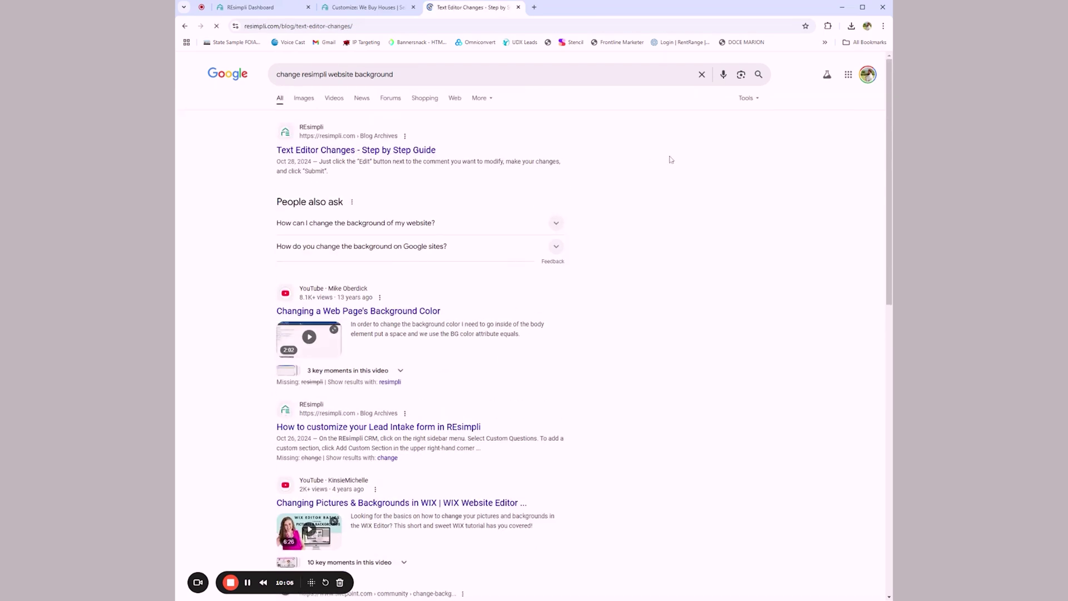
scroll(351, 295, "down", 1)
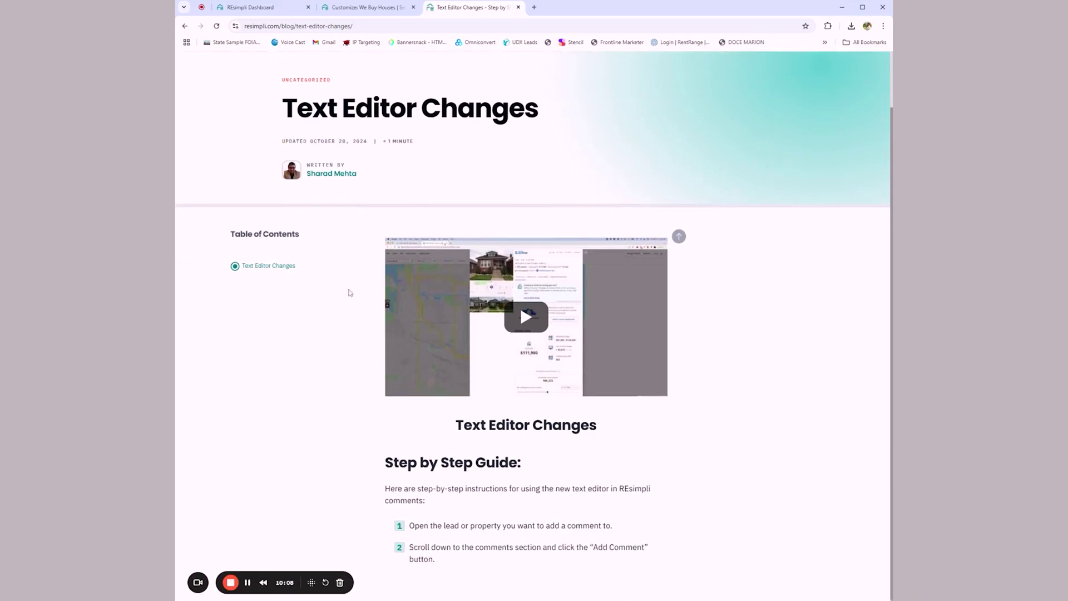
scroll(334, 350, "down", 3)
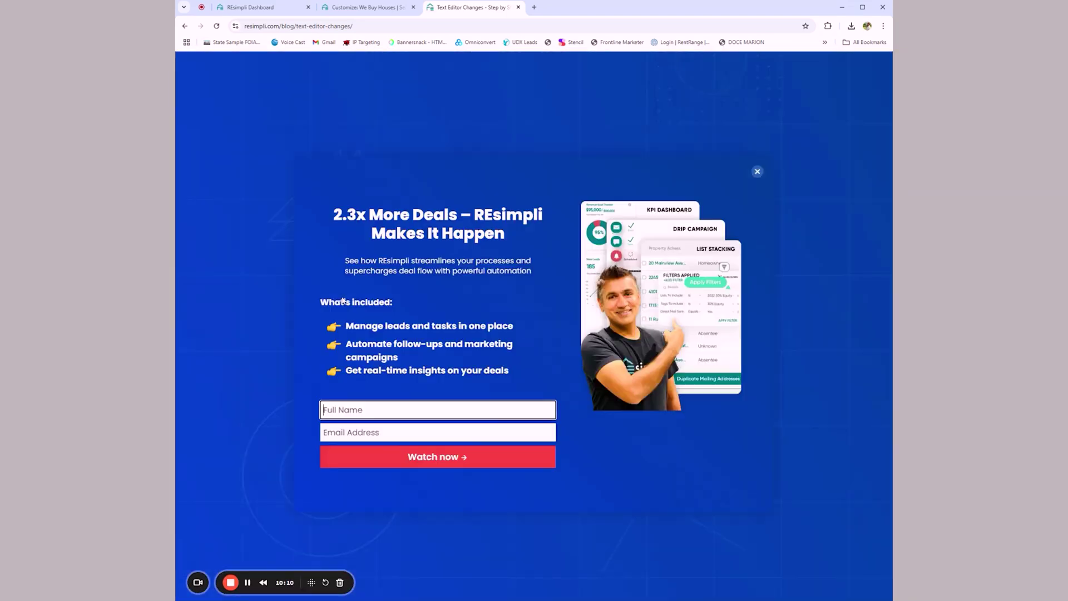
left_click(758, 166)
scroll(473, 306, "down", 10)
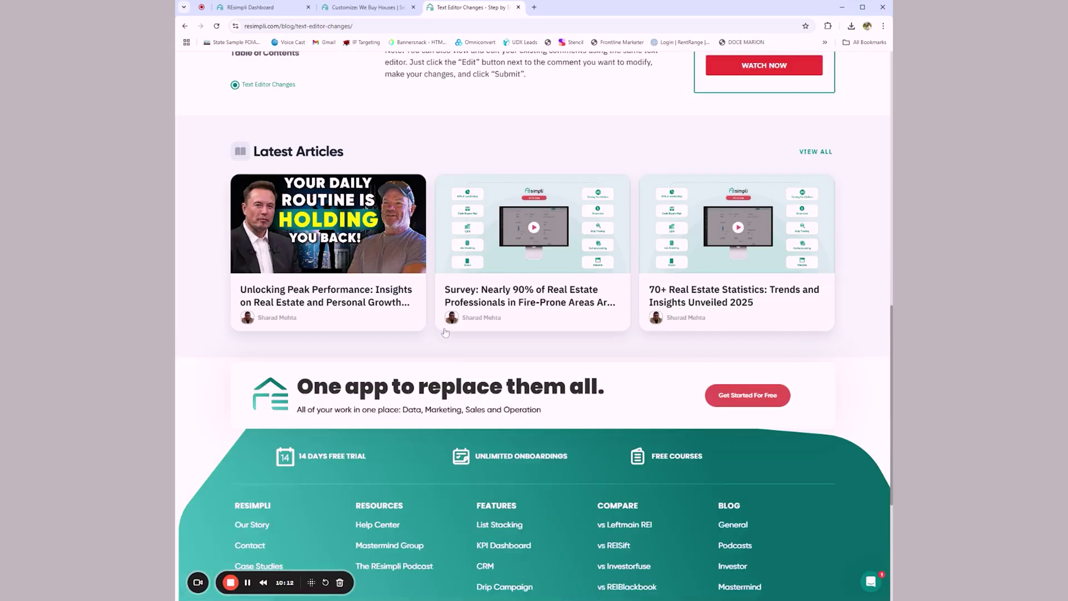
scroll(461, 312, "up", 15)
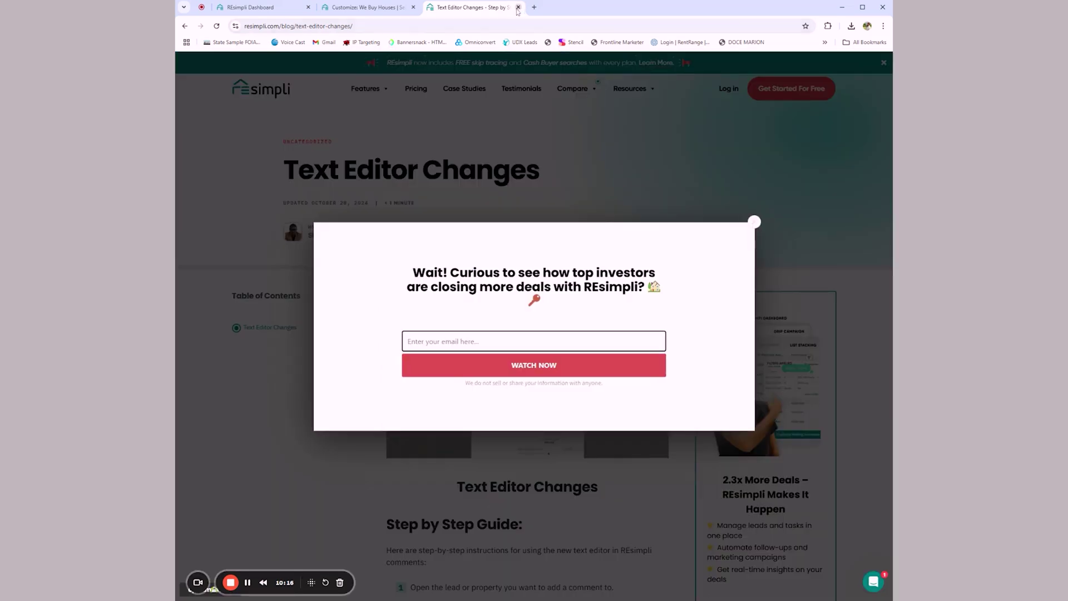
left_click(518, 7)
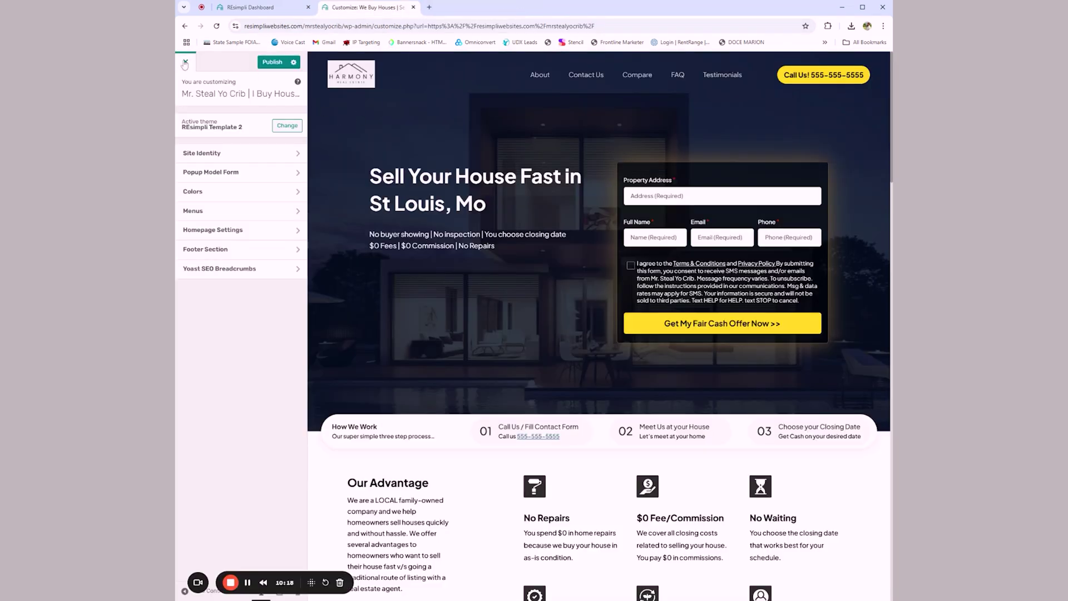
Step: Publish the customized site with its new Harmony logo
left_click(272, 62)
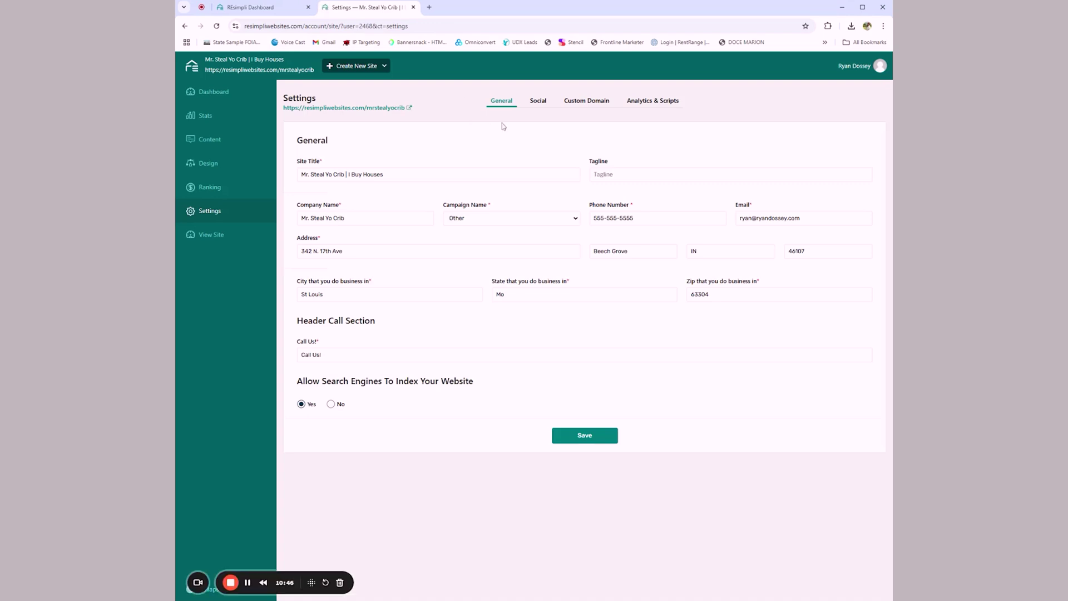
Step: Show the site's Custom Domain settings, then open a new browser tab
left_click(584, 102)
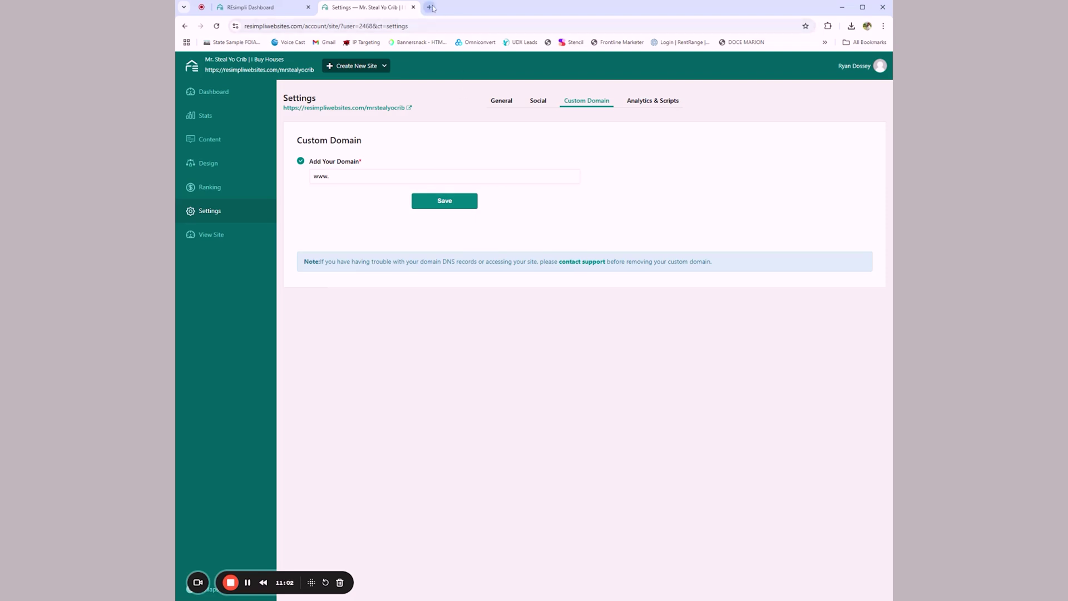
left_click(430, 8)
Step: Load namecheap.co, sign in via the account dashboard, and begin searching mrstealyocrib.com
type("namecheap.co")
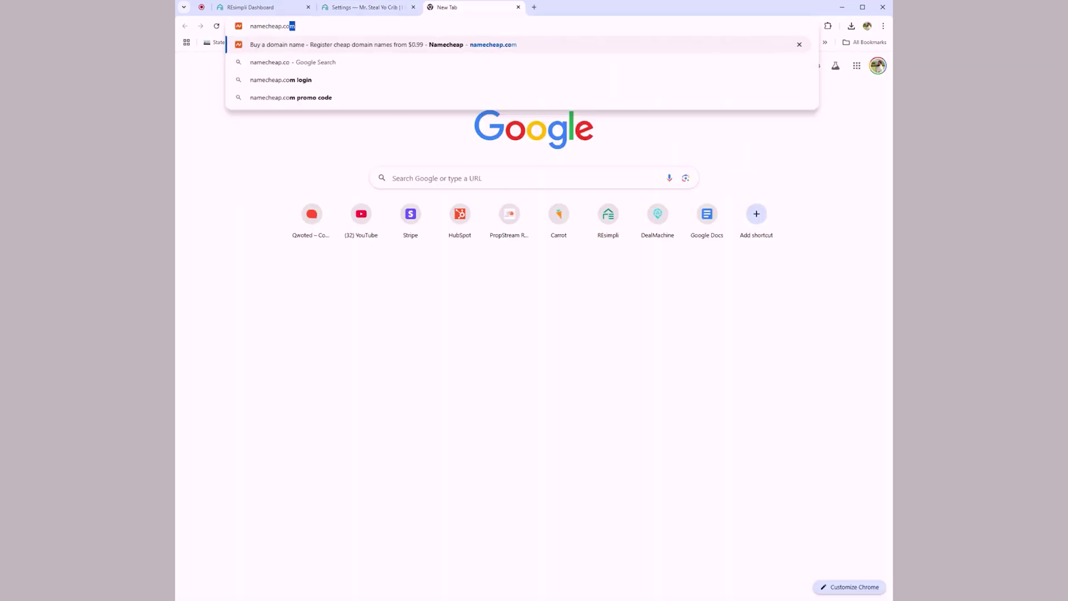
key("Return")
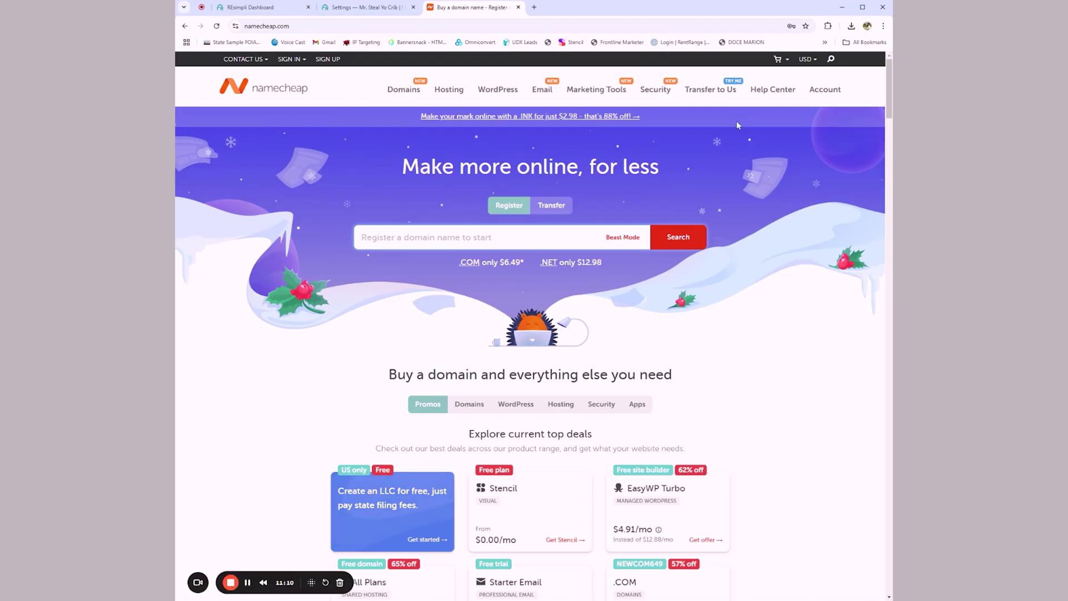
left_click(773, 110)
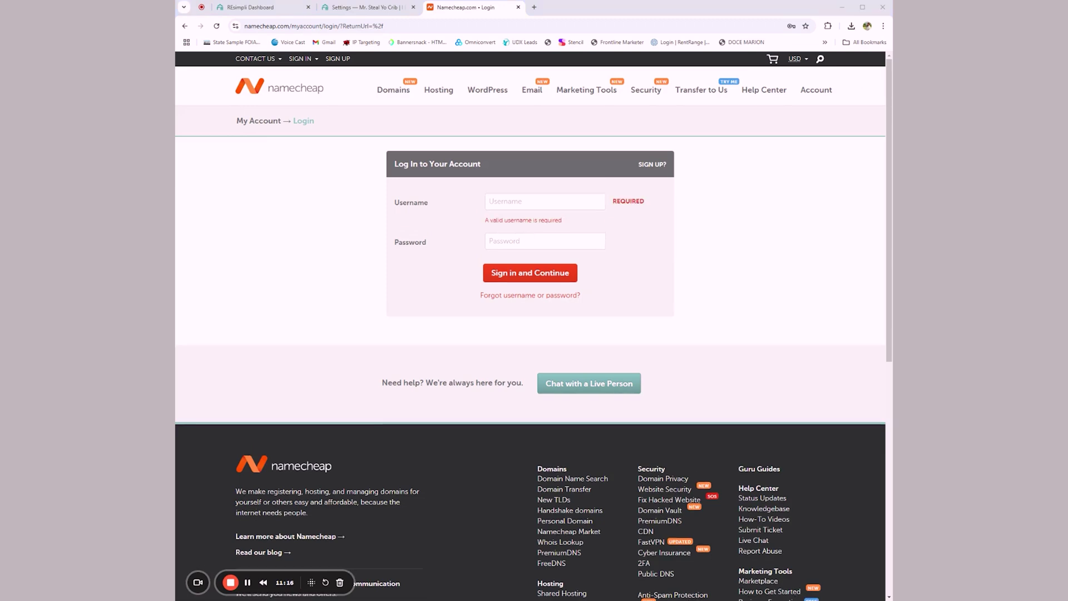
left_click(546, 263)
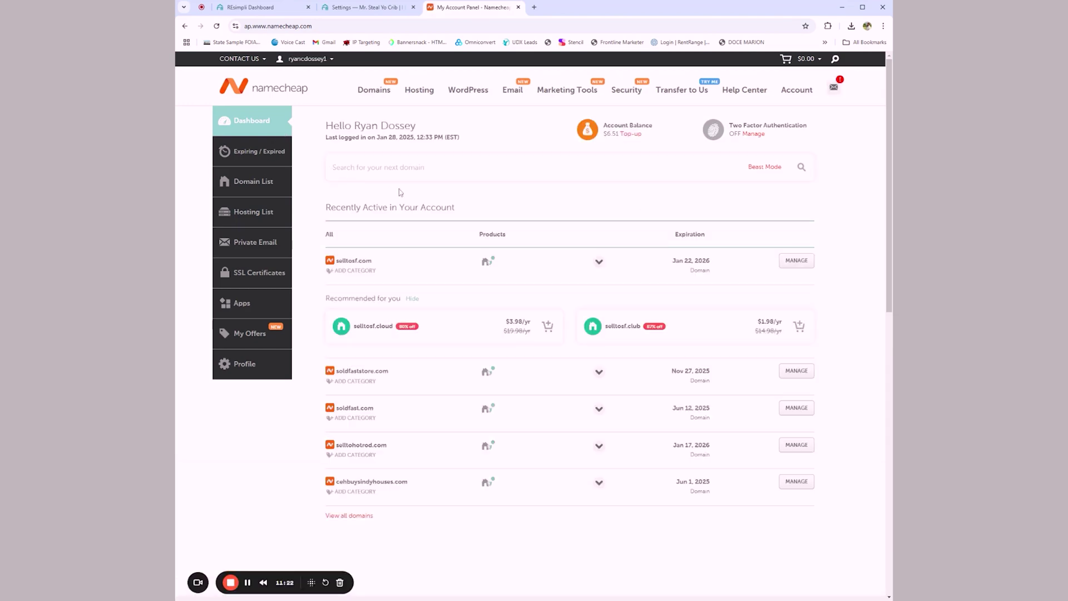
type("mrstealyocrib.com")
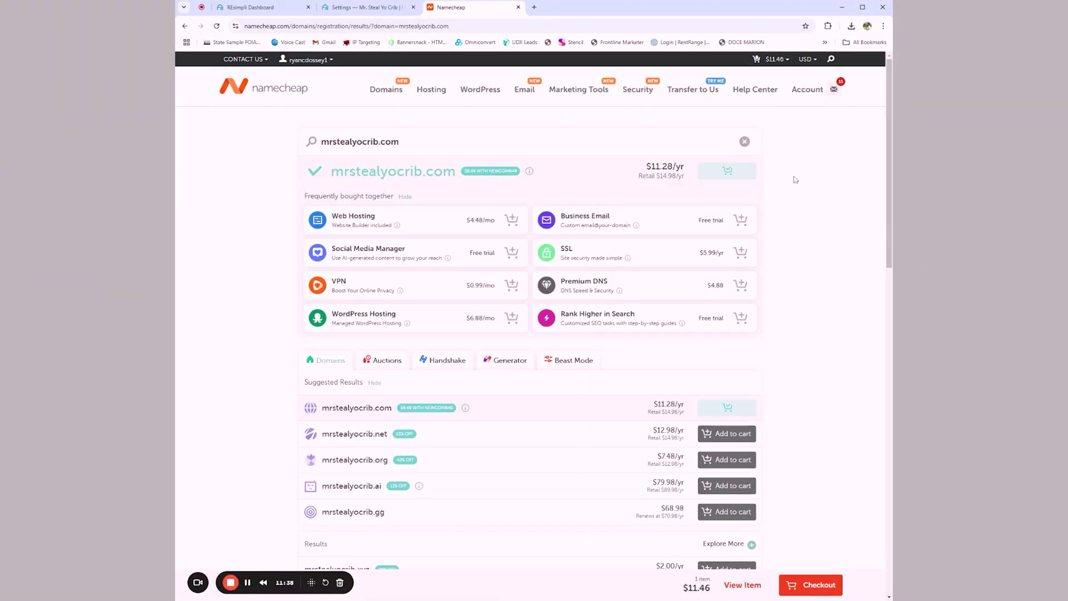
Step: Check out mrstealyocrib.com with auto-renew switched off and pay the $11.46 order
left_click(809, 583)
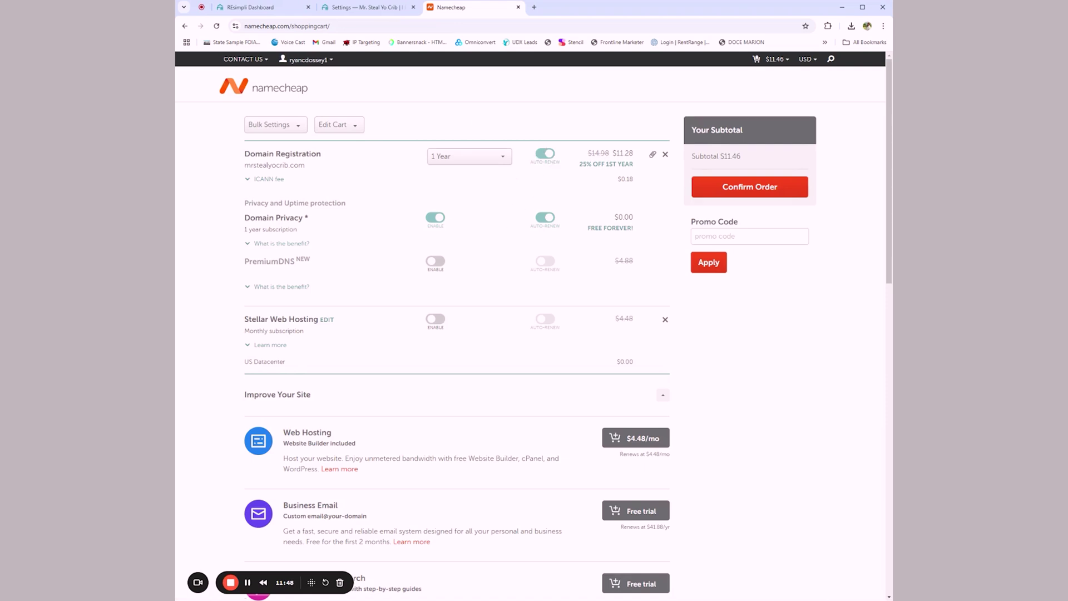
left_click(549, 157)
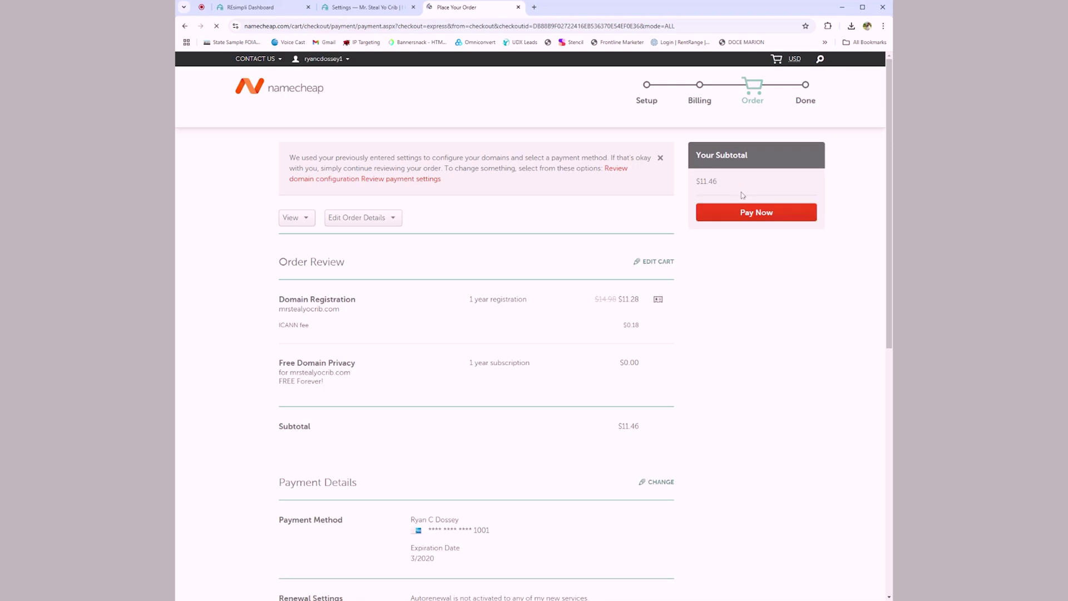
left_click(758, 213)
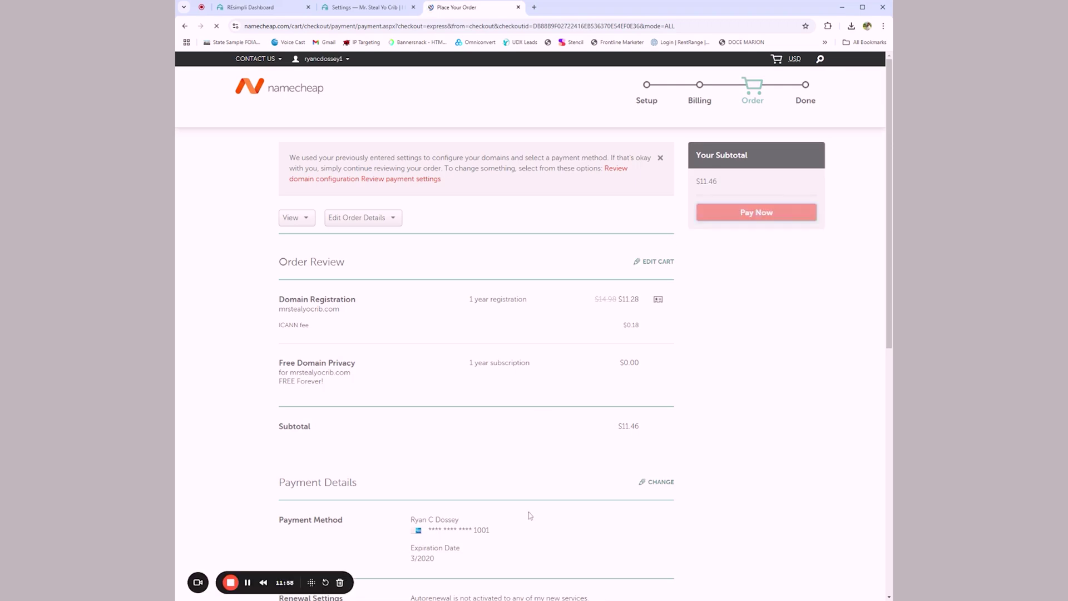
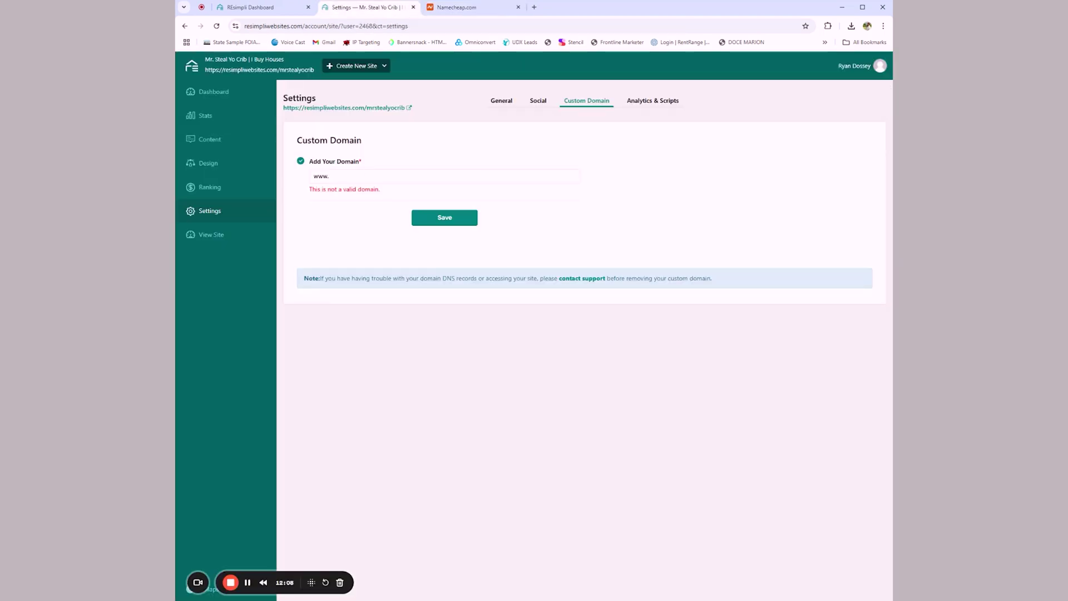
Step: Enter mrstealyocrib.com as the site's custom domain in REsimpli and save it
type("mrstealyocrib.com")
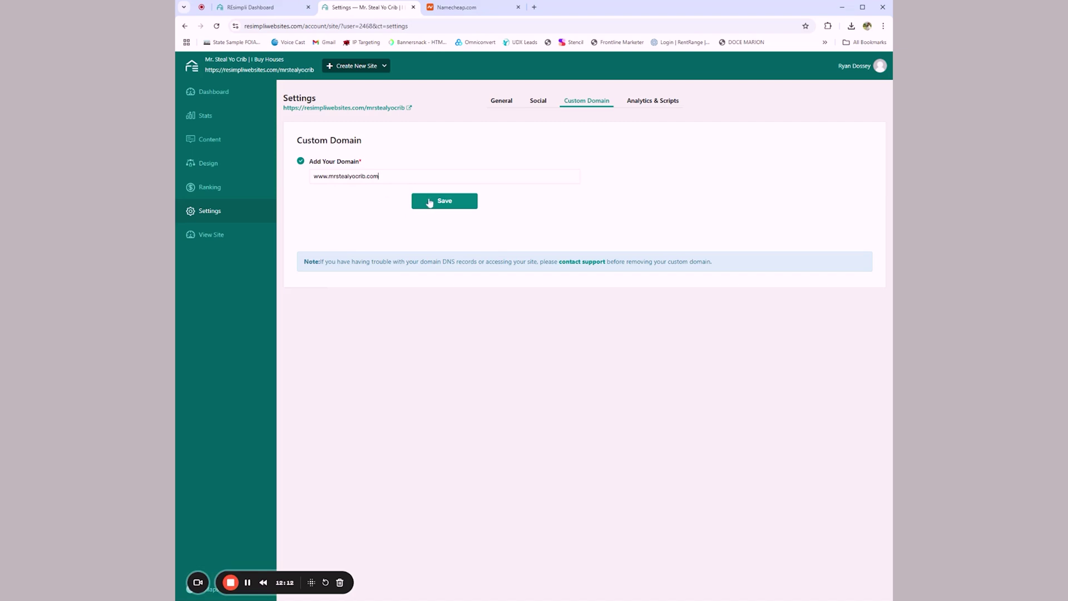
left_click(430, 203)
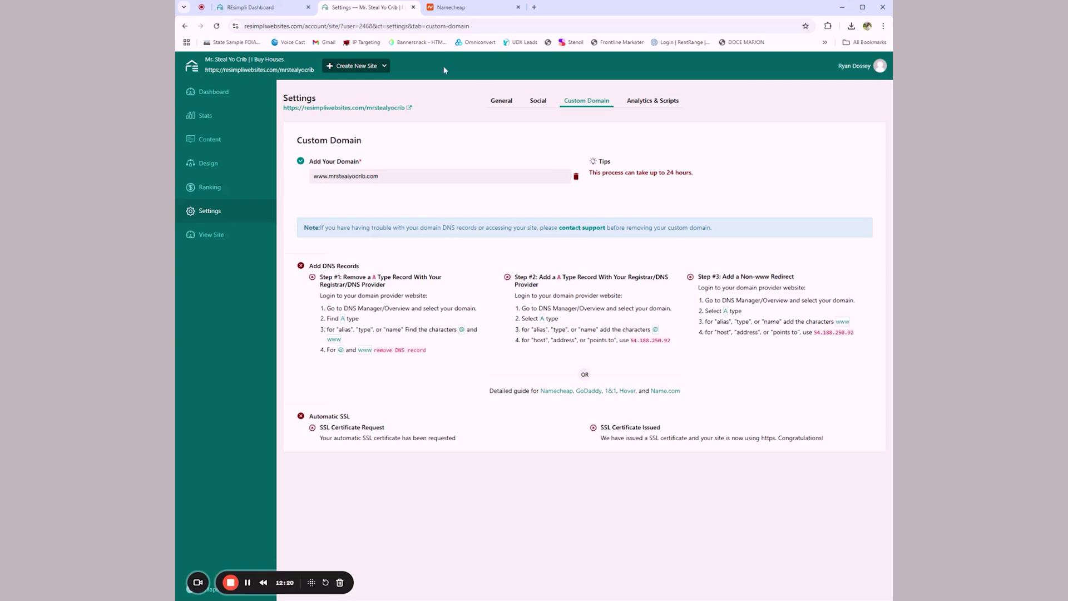
key("ctrl+Tab")
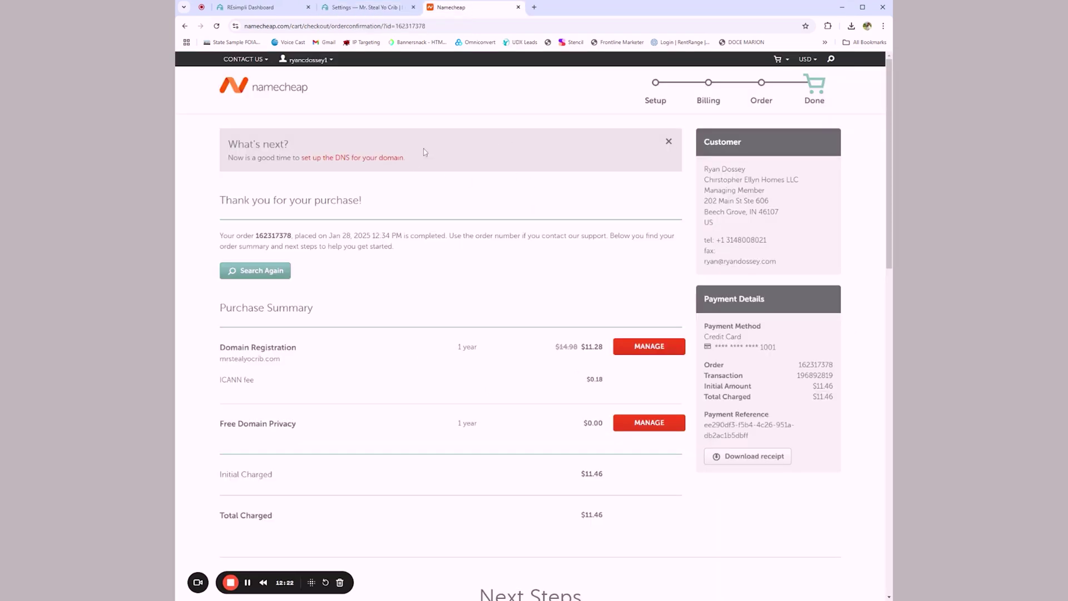
Step: Open the Advanced DNS settings for mrstealyocrib.com in Namecheap
left_click(648, 347)
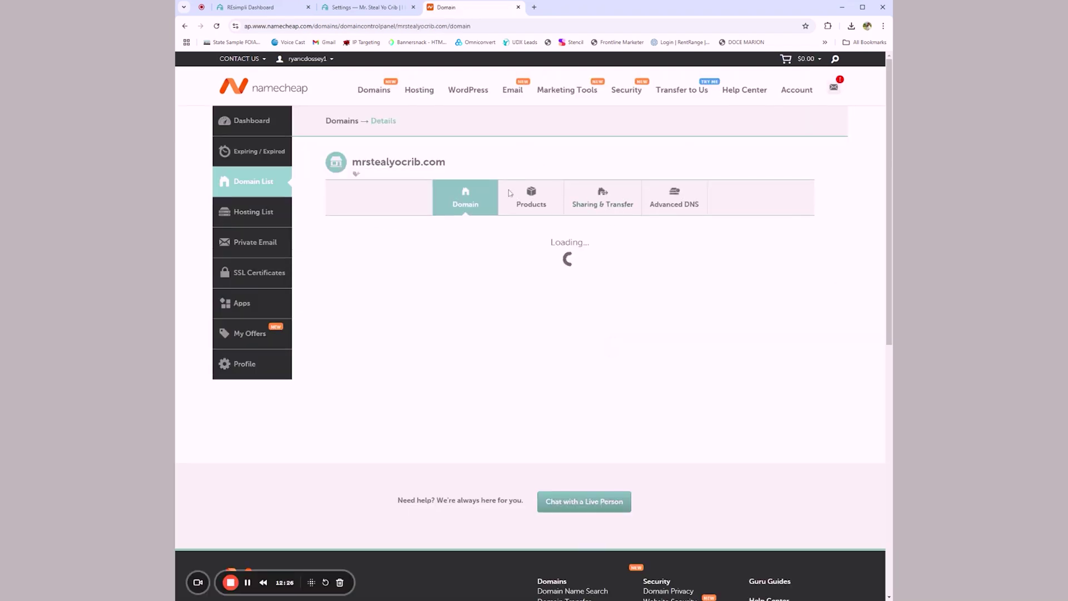
left_click(669, 206)
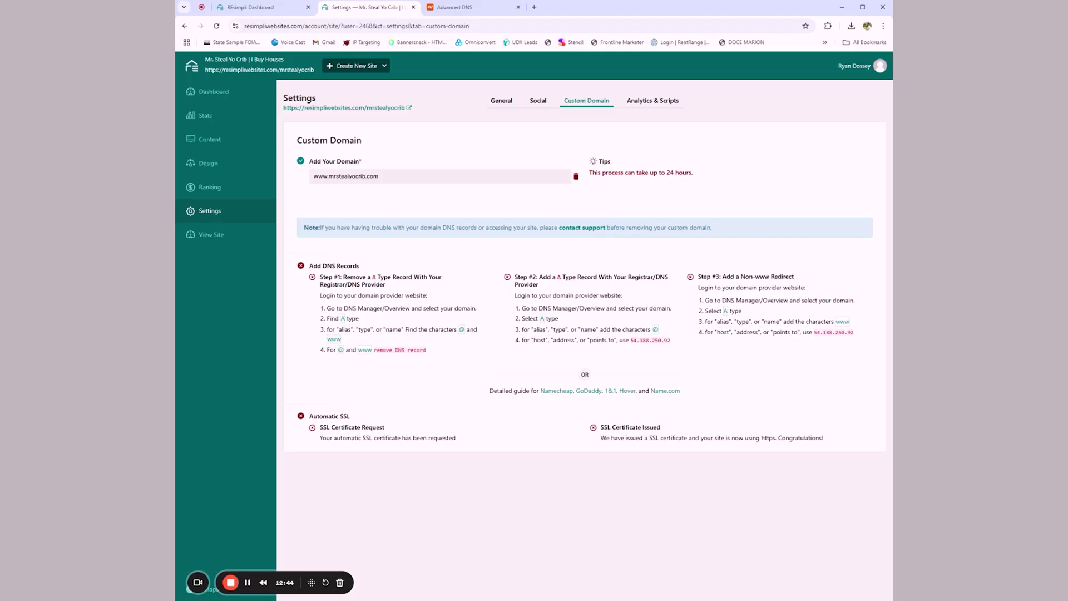
Step: Return to REsimpli's Custom Domain page listing the three DNS records to add
left_click(356, 66)
left_click(464, 8)
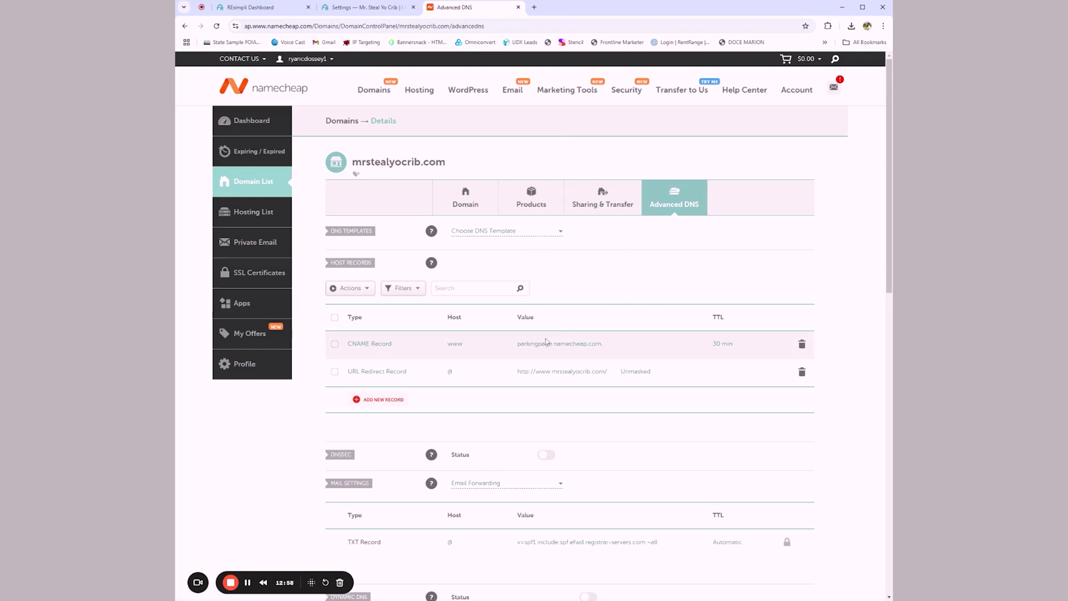
scroll(547, 341, "down", 5)
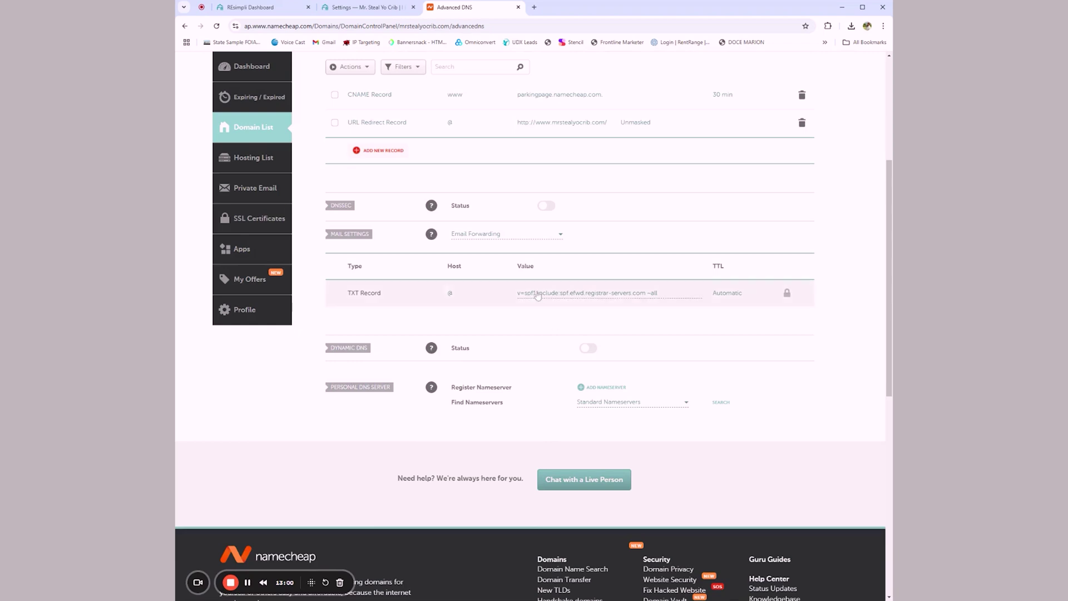
scroll(550, 339, "up", 5)
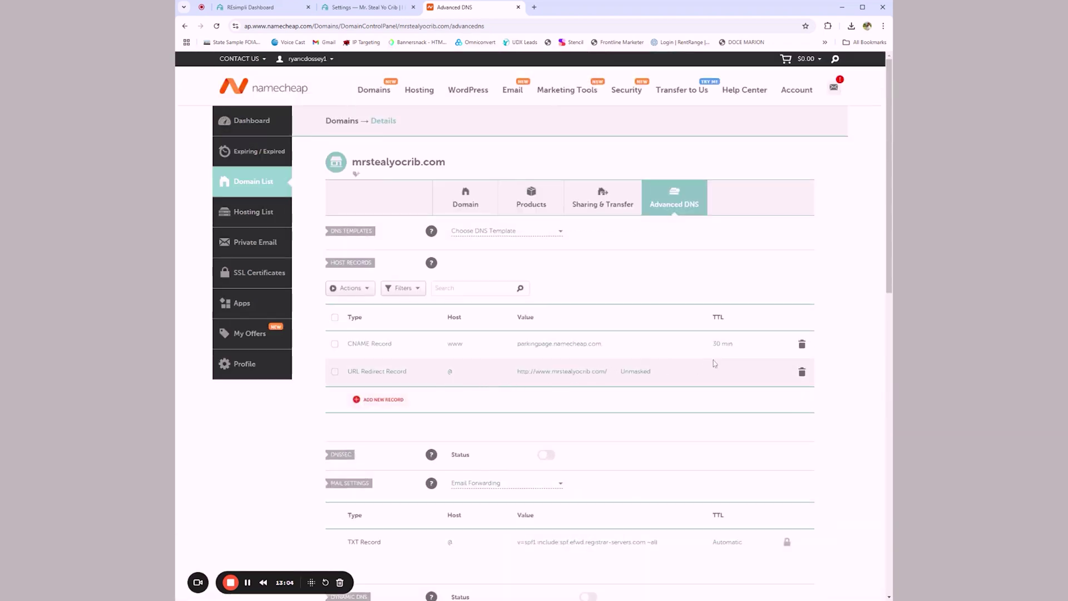
left_click(378, 8)
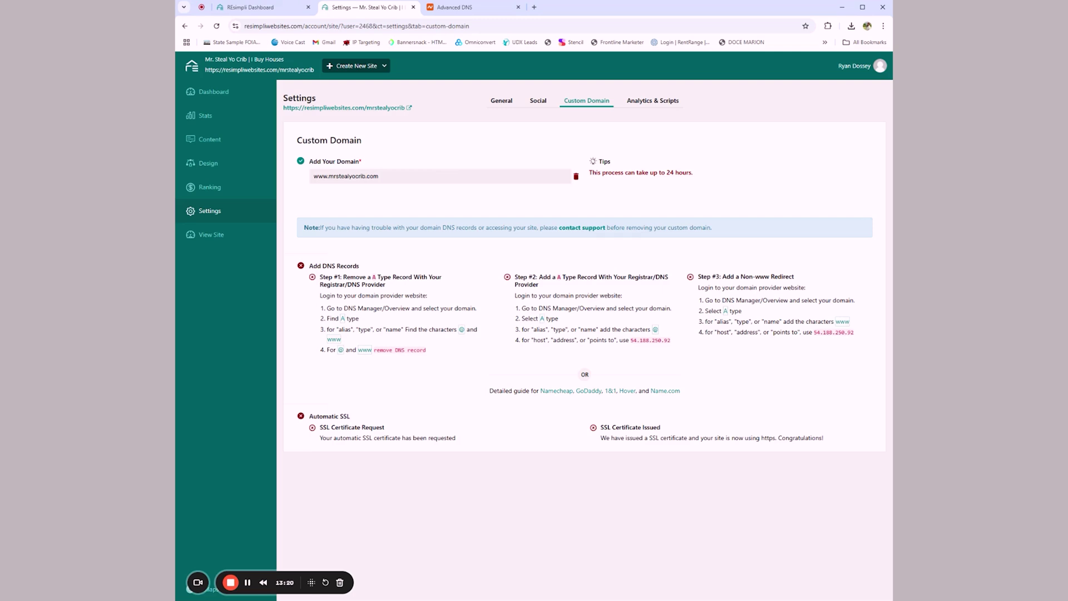
Step: Delete the existing www CNAME and @ URL Redirect host records in Namecheap
left_click(461, 7)
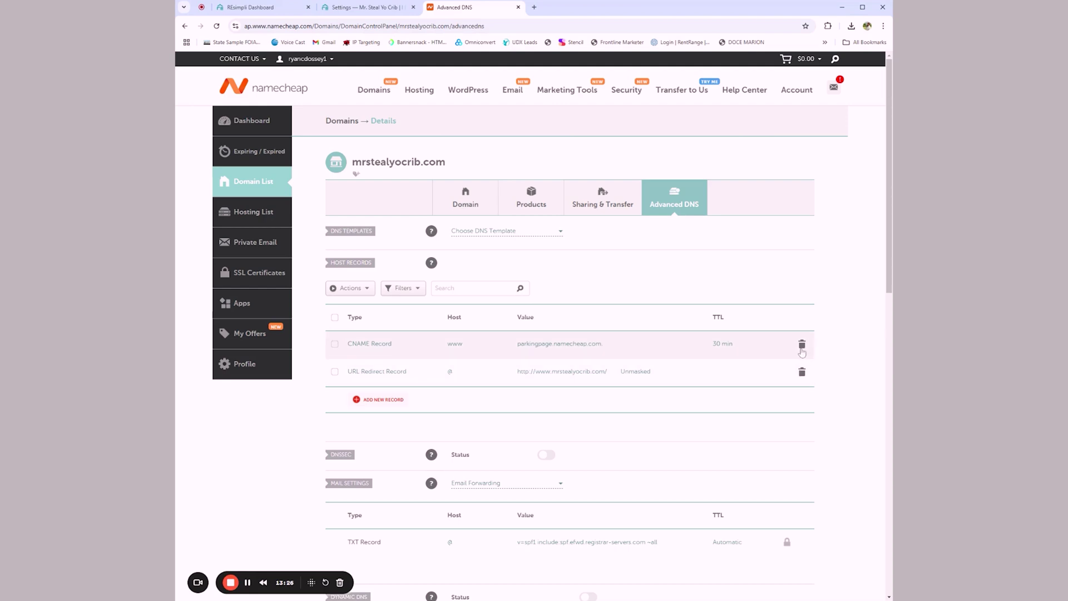
left_click(802, 352)
left_click(760, 390)
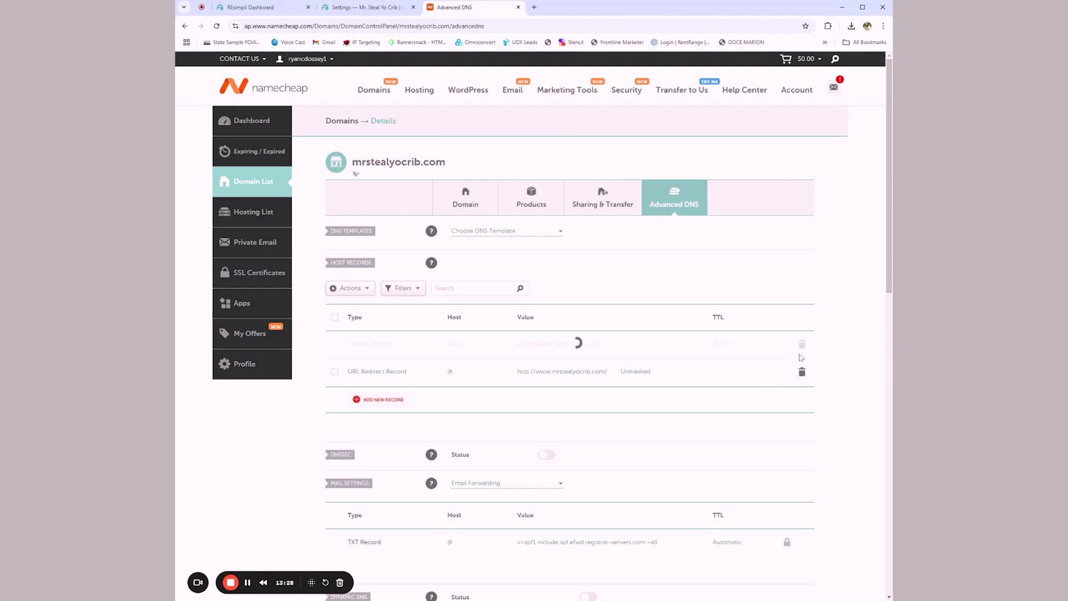
left_click(802, 345)
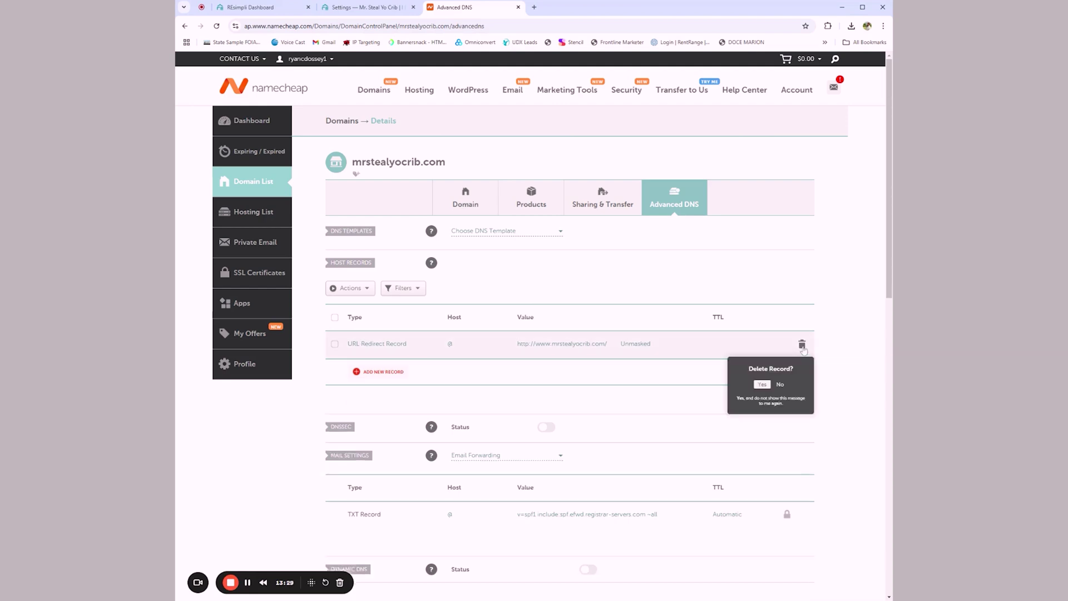
left_click(763, 386)
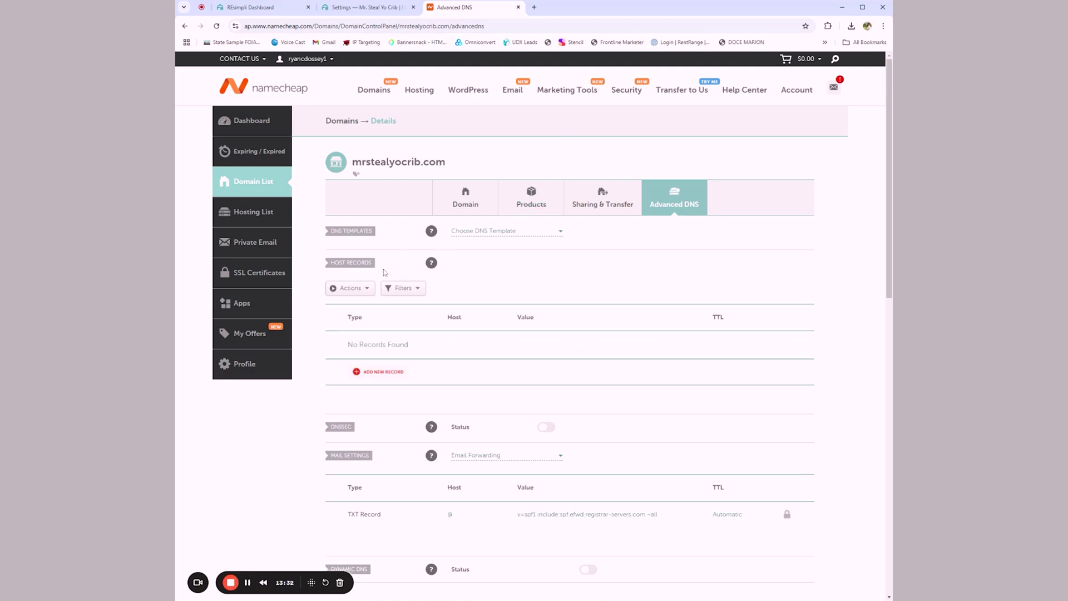
left_click(365, 7)
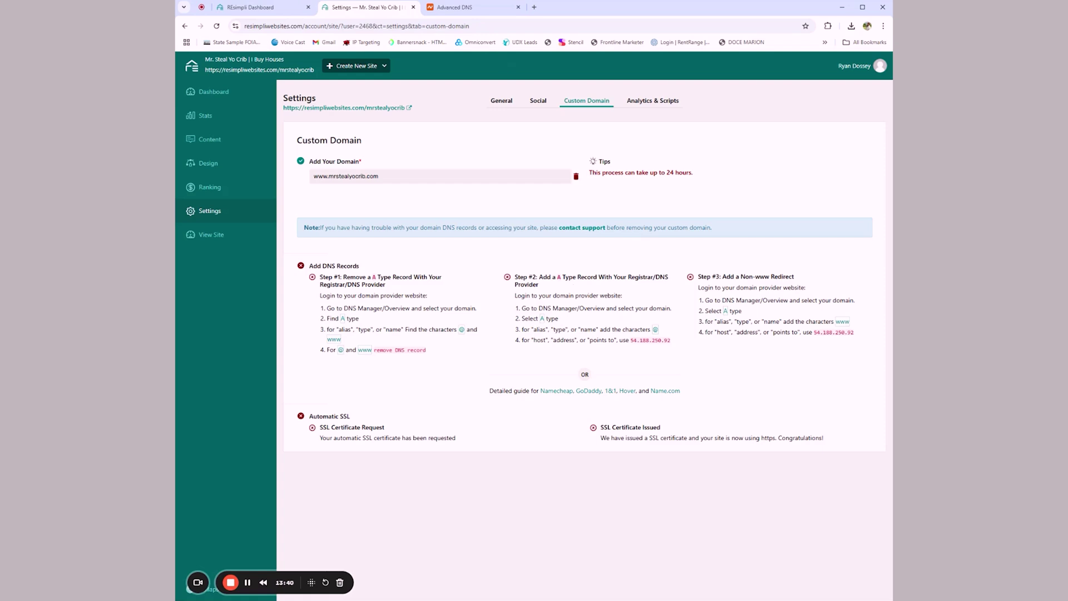
Step: Add a new A Record with host @ and value 54.188.250.92 copied from REsimpli
left_click(461, 9)
left_click(372, 370)
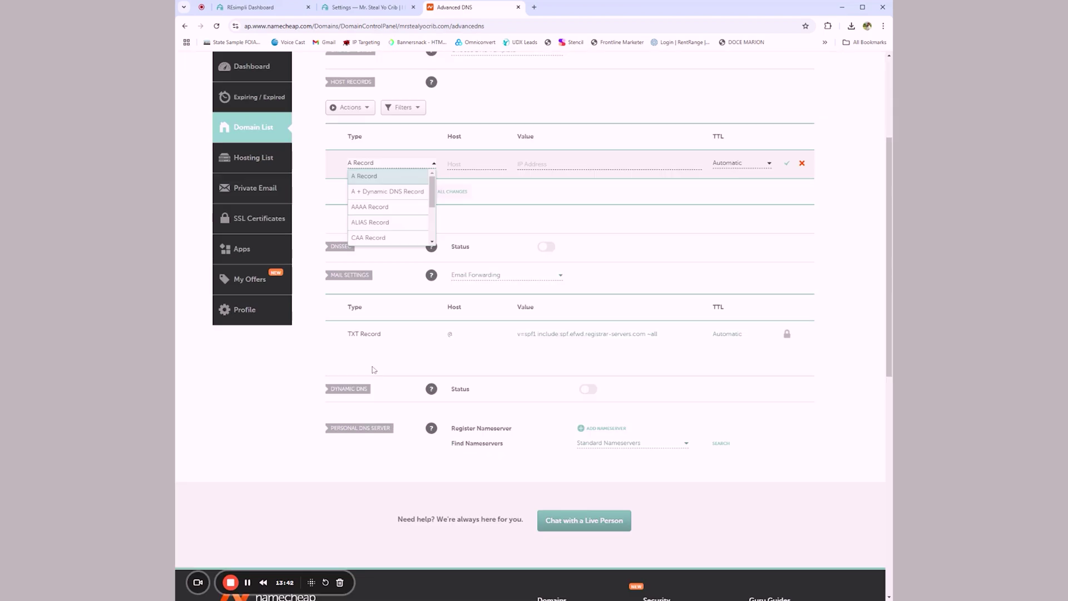
left_click(385, 176)
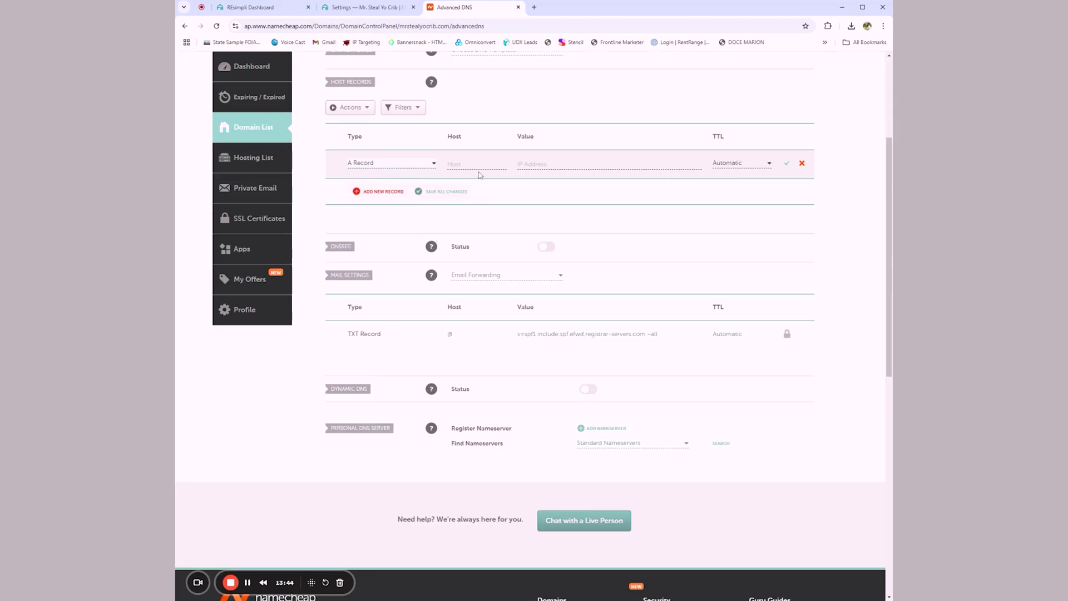
left_click(382, 9)
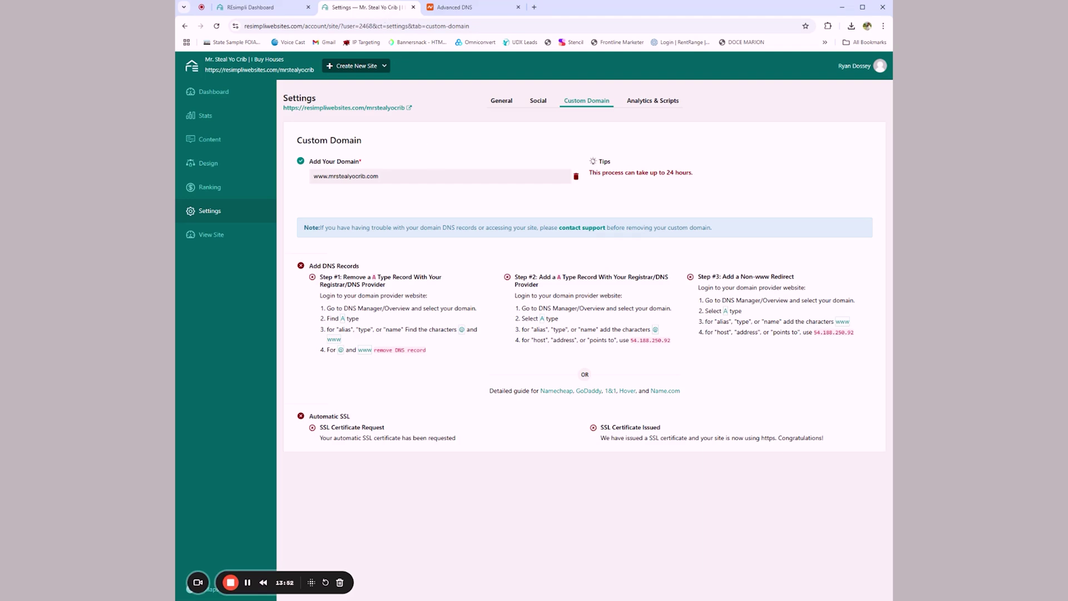
left_click_drag(630, 340, 672, 344)
key("ctrl+c")
left_click(473, 9)
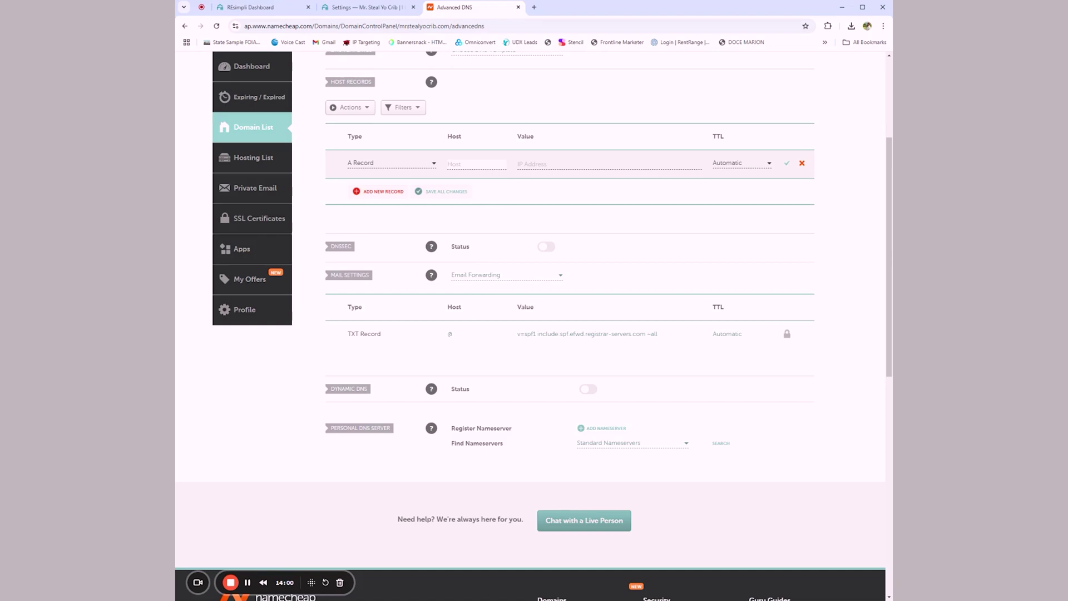
left_click(524, 170)
key("ctrl+v")
left_click(476, 165)
type("@")
left_click(359, 8)
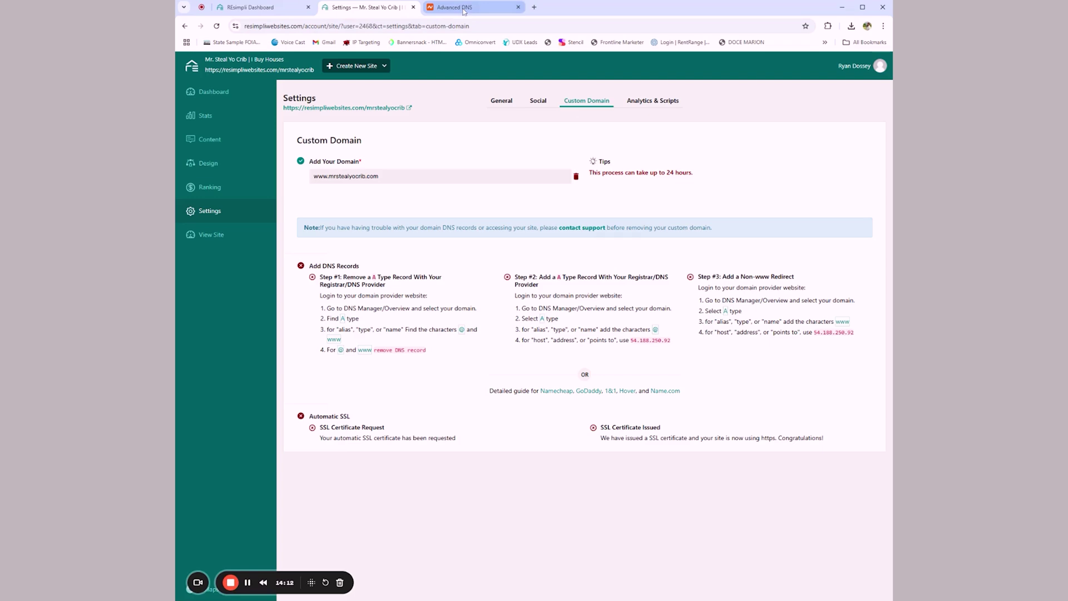
Step: Read Namecheap's knowledgebase article on setting up an A record
left_click(548, 391)
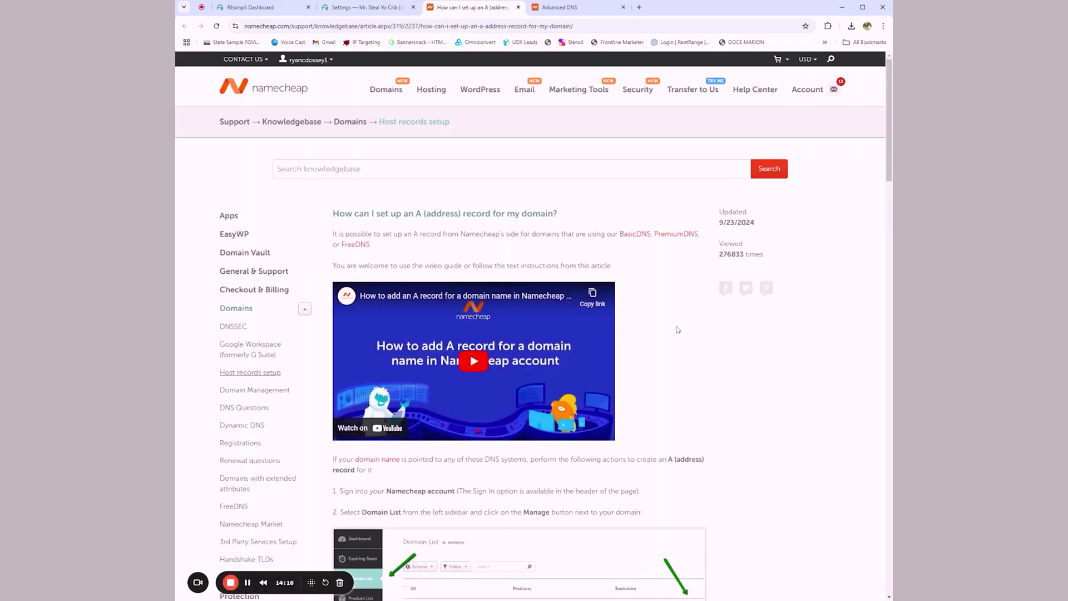
scroll(677, 330, "down", 4)
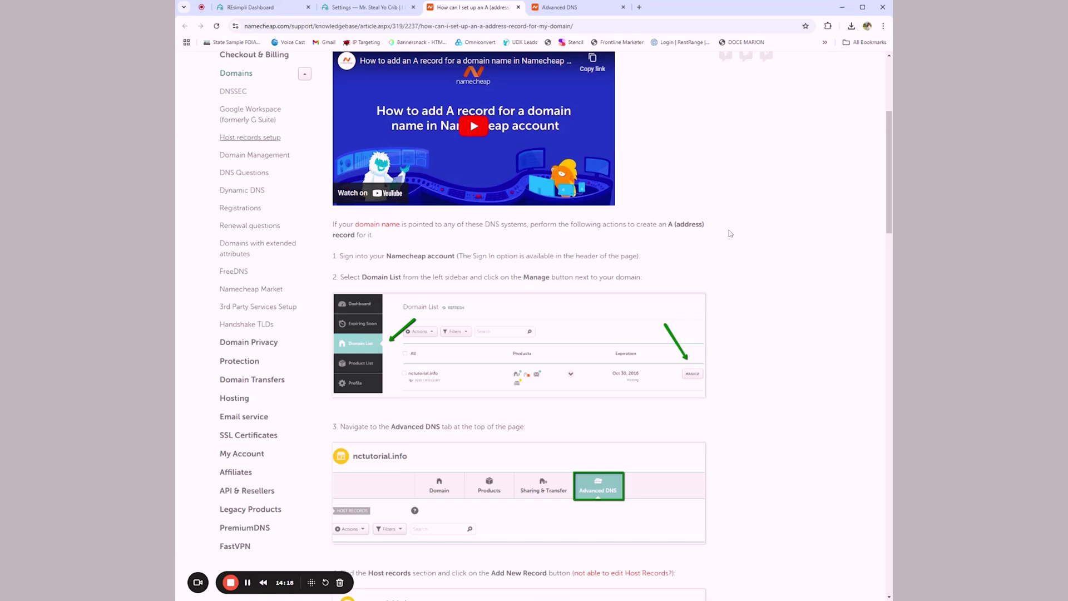
scroll(730, 233, "down", 8)
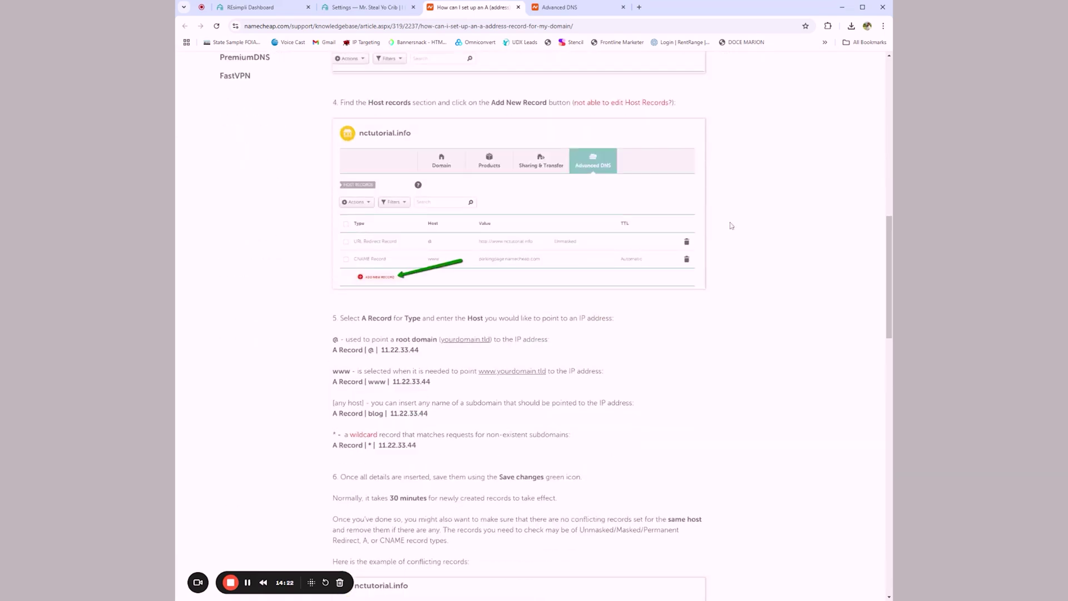
scroll(731, 225, "down", 3)
scroll(731, 225, "up", 20)
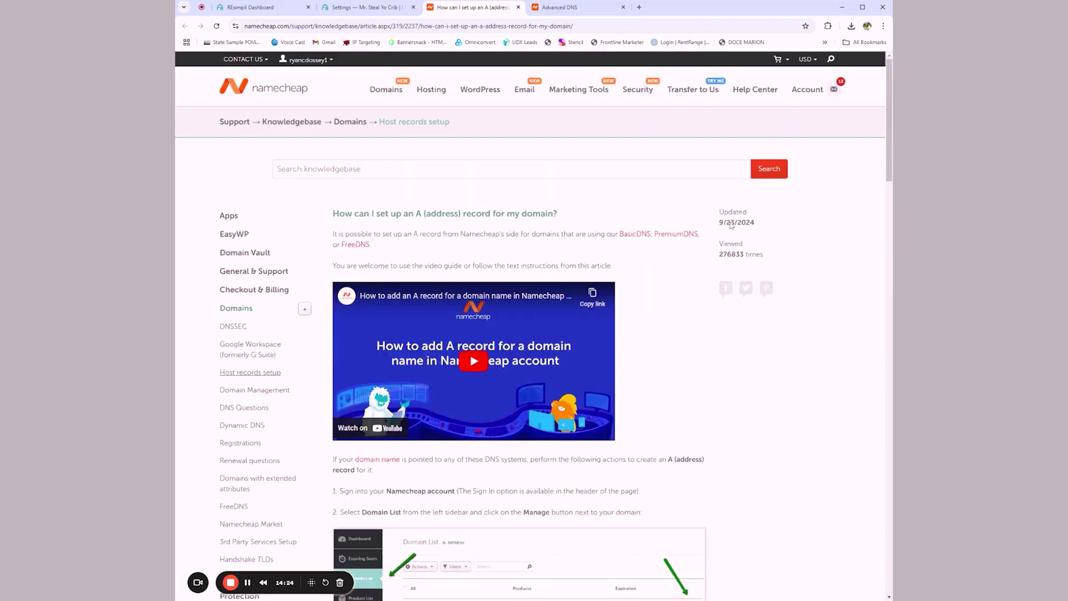
left_click(357, 7)
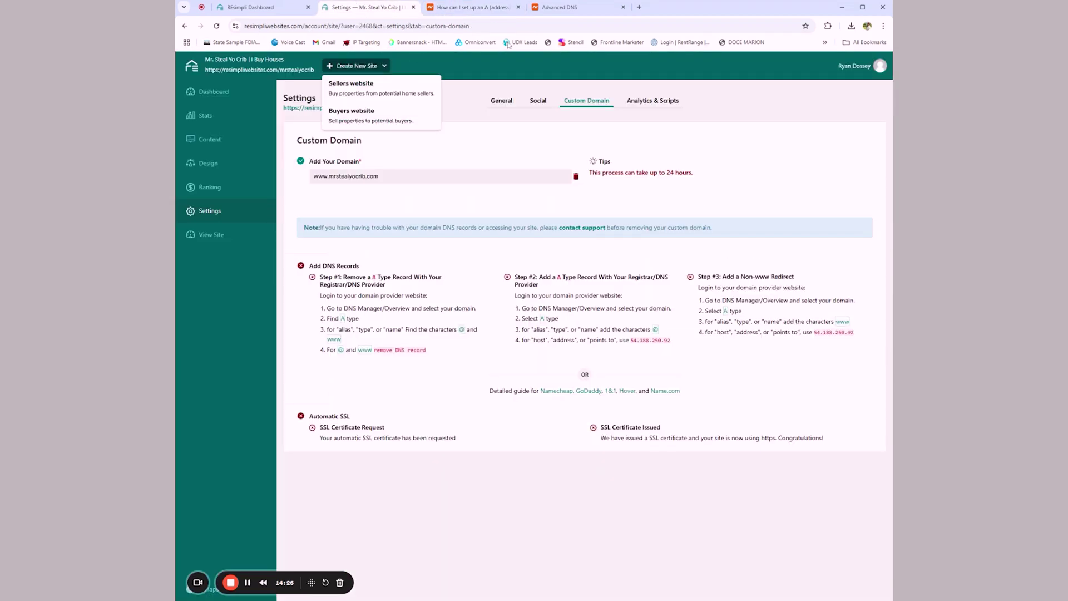
Step: Save the @ A record for 54.188.250.92 and add a second blank host record
left_click(562, 7)
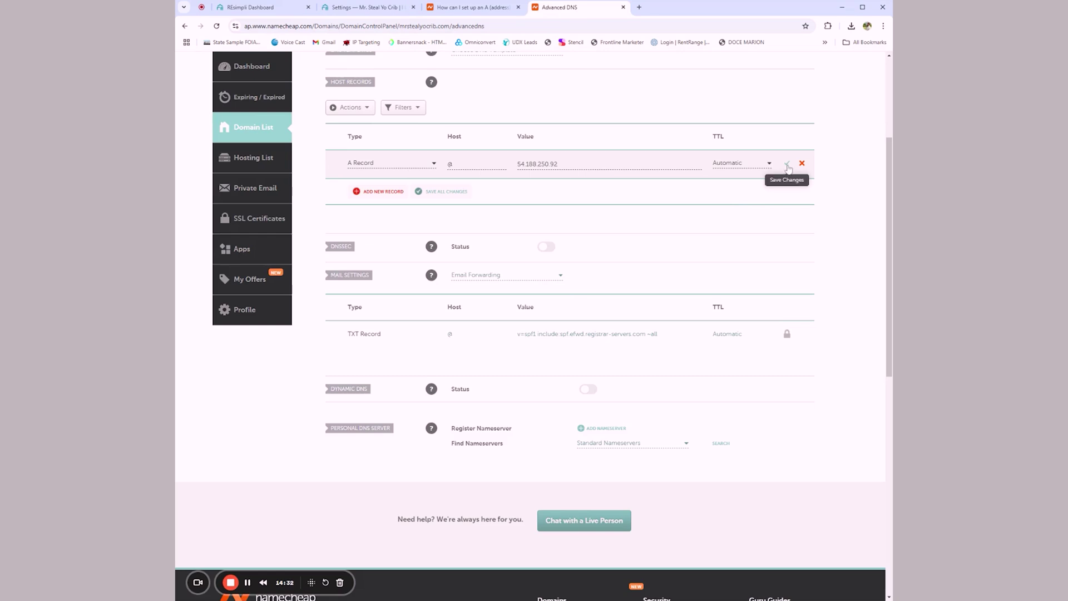
scroll(822, 270, "up", 4)
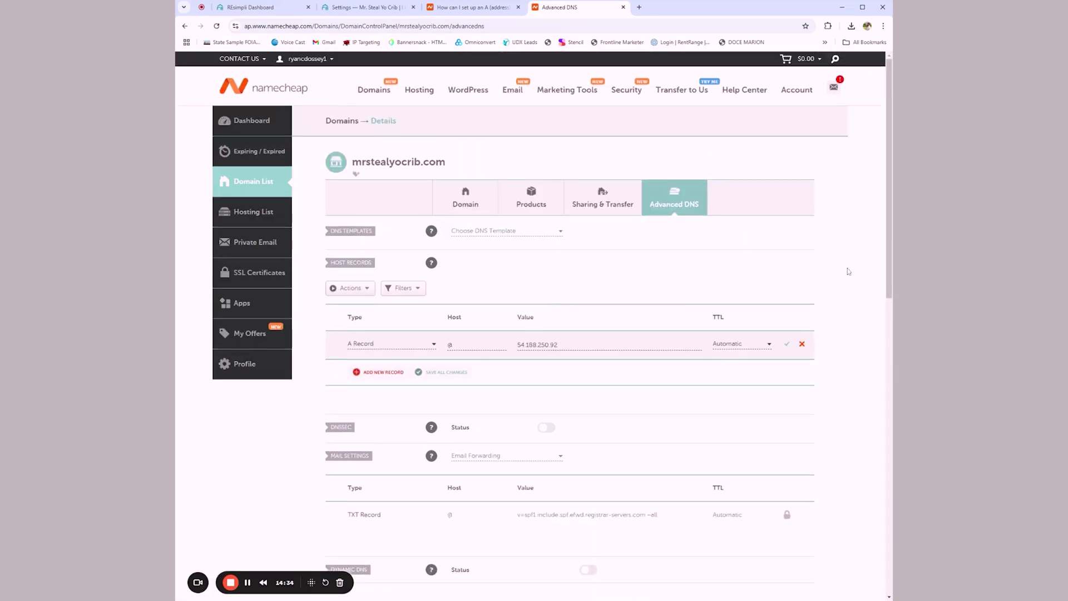
left_click(383, 371)
scroll(522, 208, "down", 3)
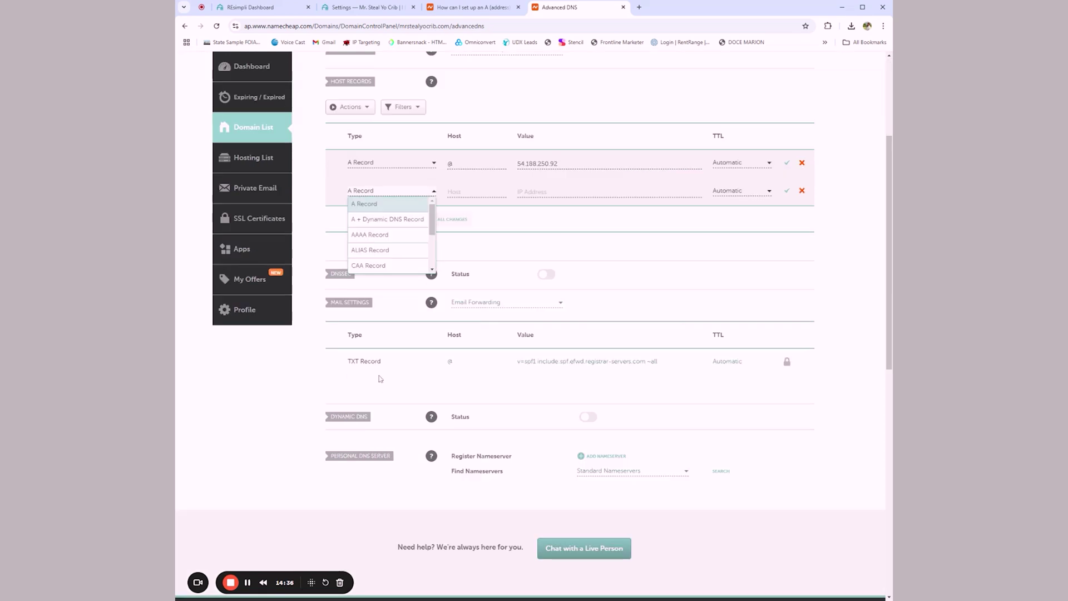
left_click(359, 9)
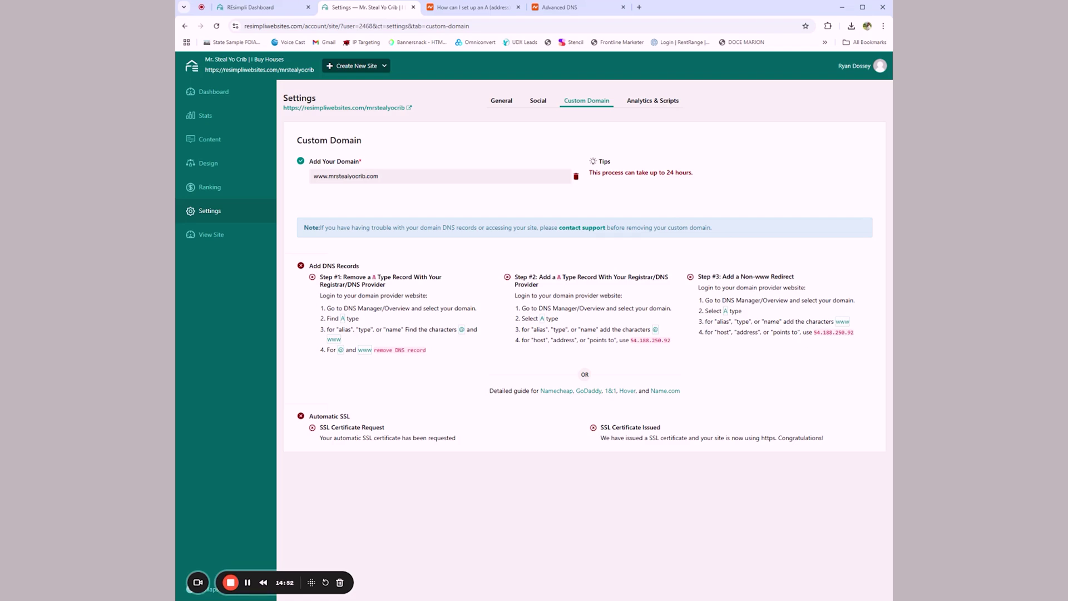
Step: Create and save a www A record pointing to 54.188.250.92
left_click_drag(813, 332, 857, 334)
key("ctrl+c")
left_click(556, 7)
left_click(387, 203)
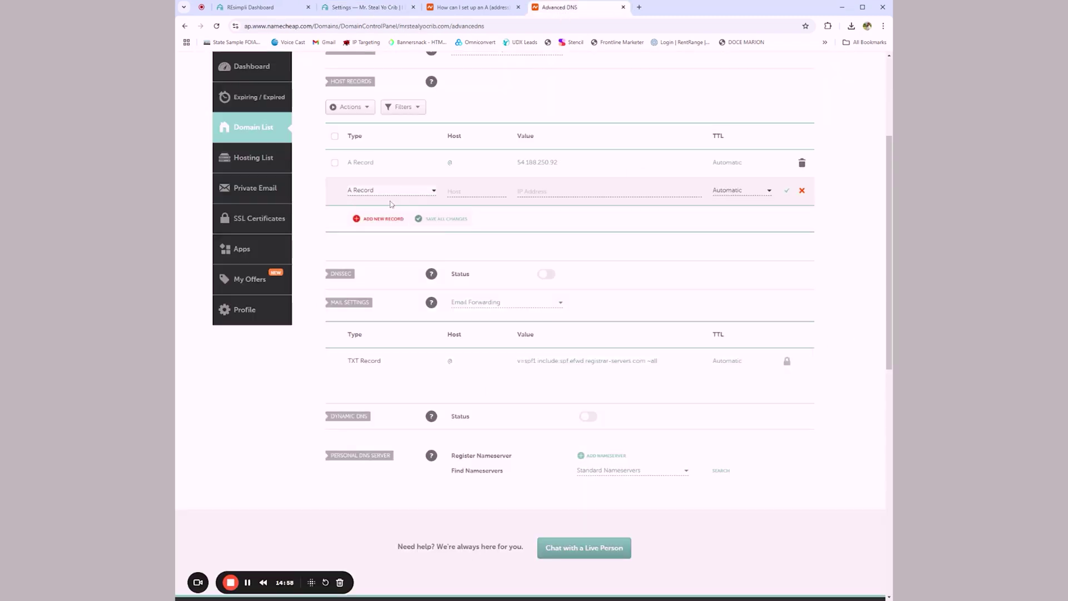
left_click(497, 200)
type("www")
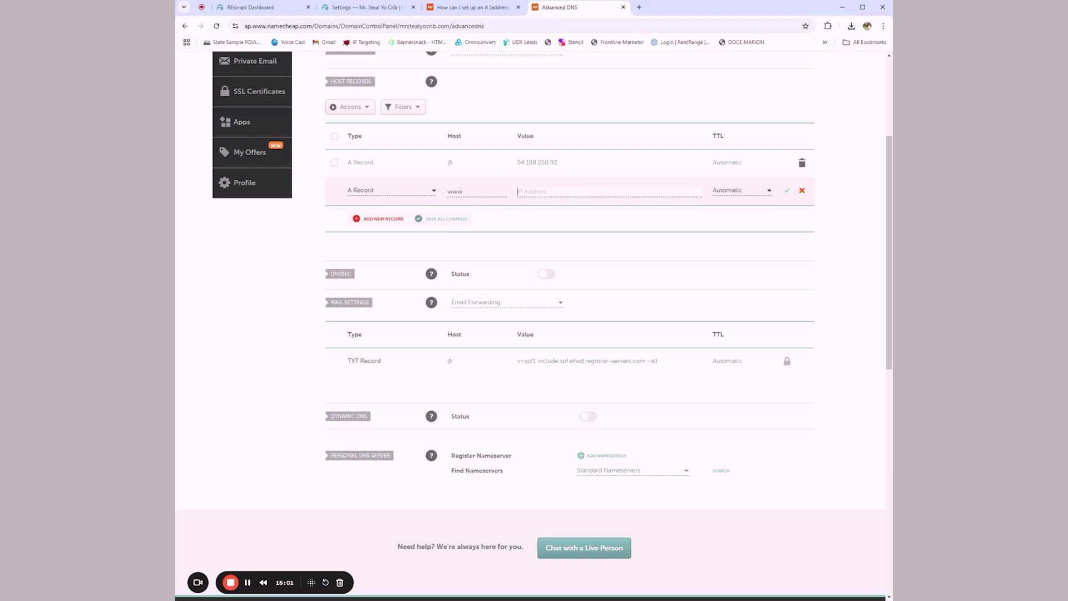
key("ctrl+v")
left_click(787, 192)
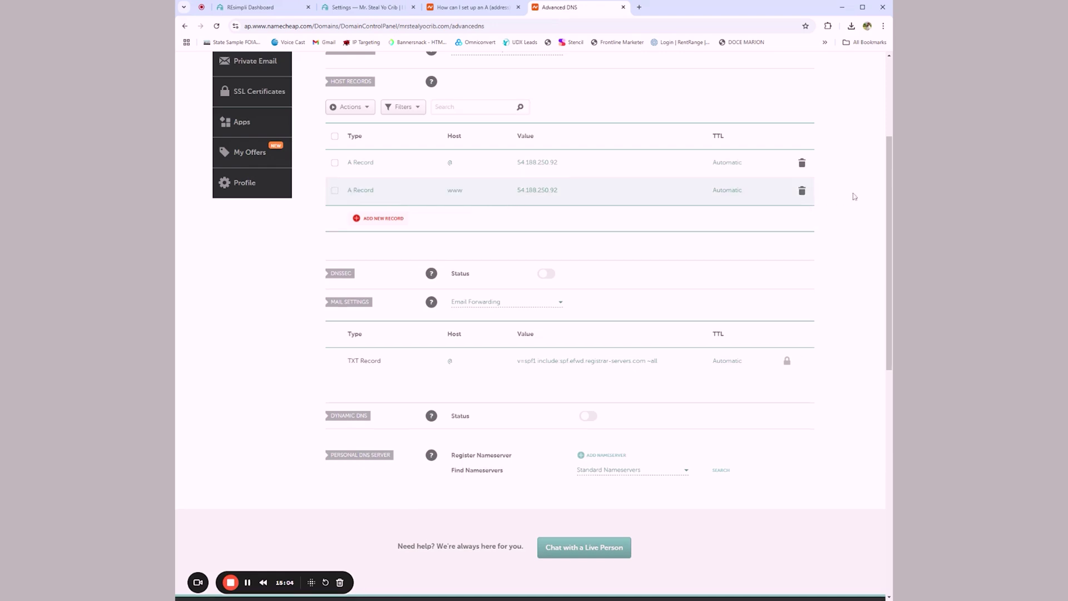
scroll(788, 318, "up", 3)
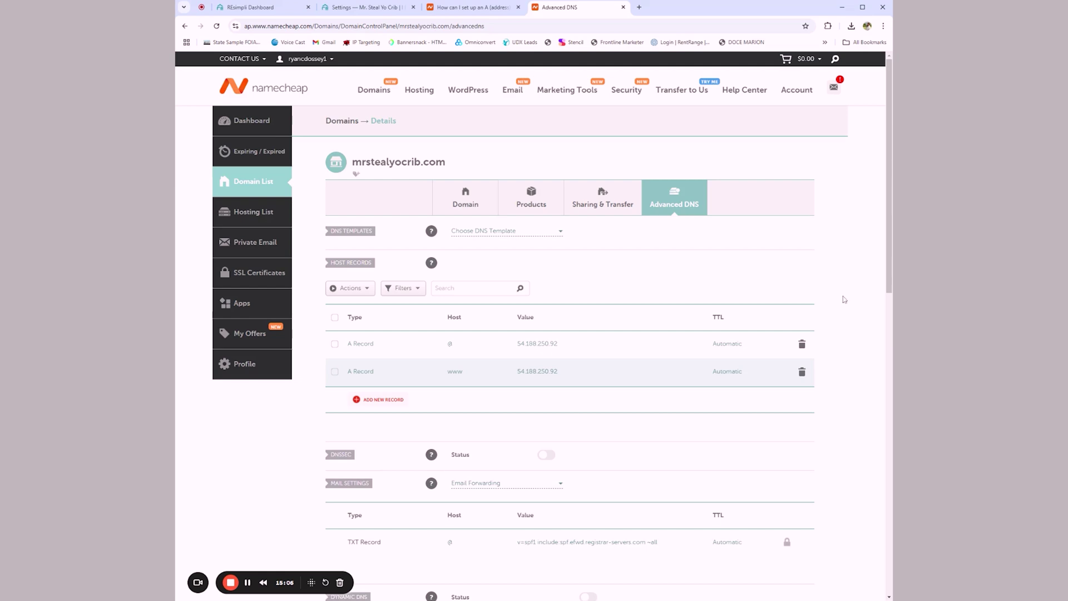
left_click(476, 204)
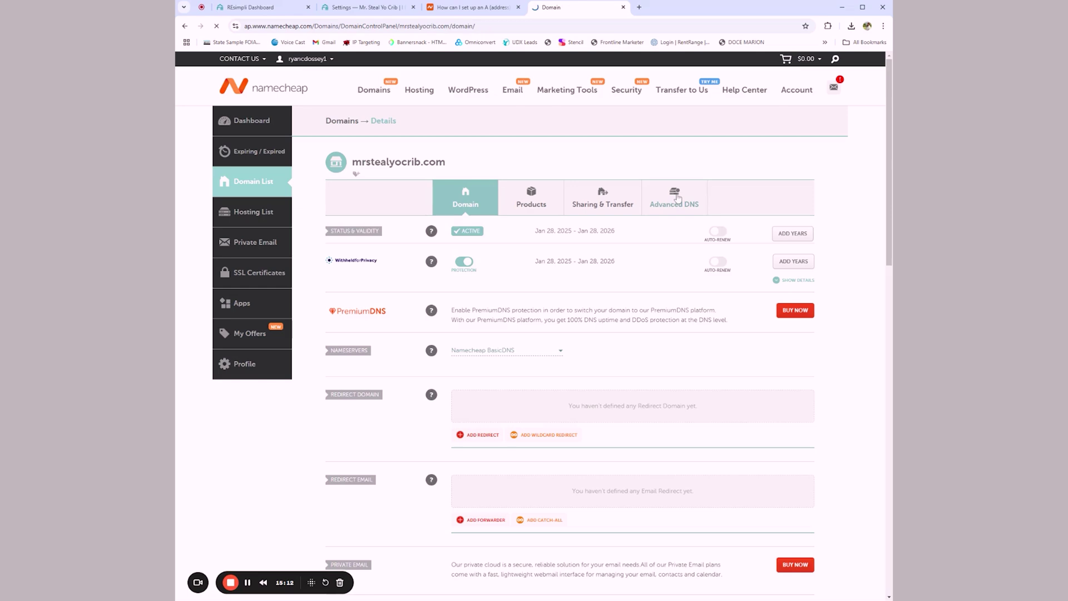
Step: Go back to mrstealyocrib.com's Advanced DNS records in Namecheap
left_click(678, 199)
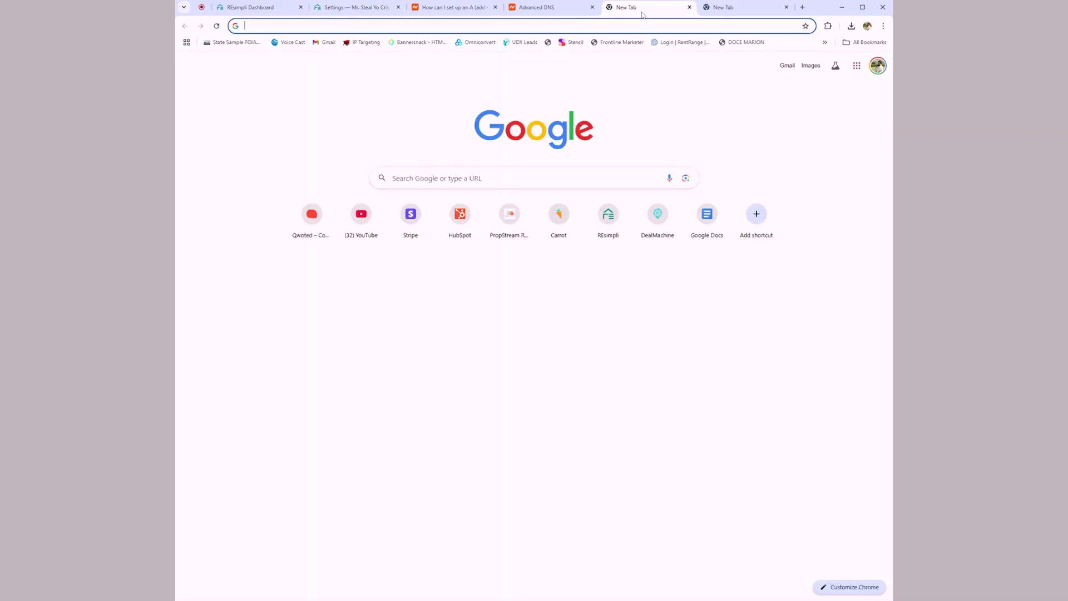
Step: Load mrstealyocrib.com in the new Chrome tab
type("mrstealyocrib.com")
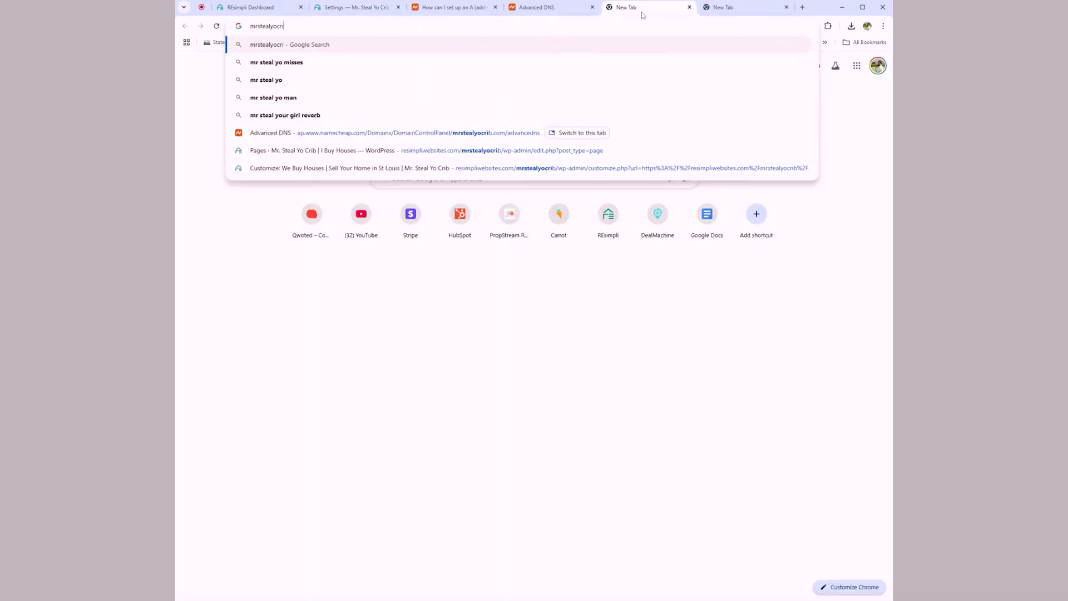
key("Return")
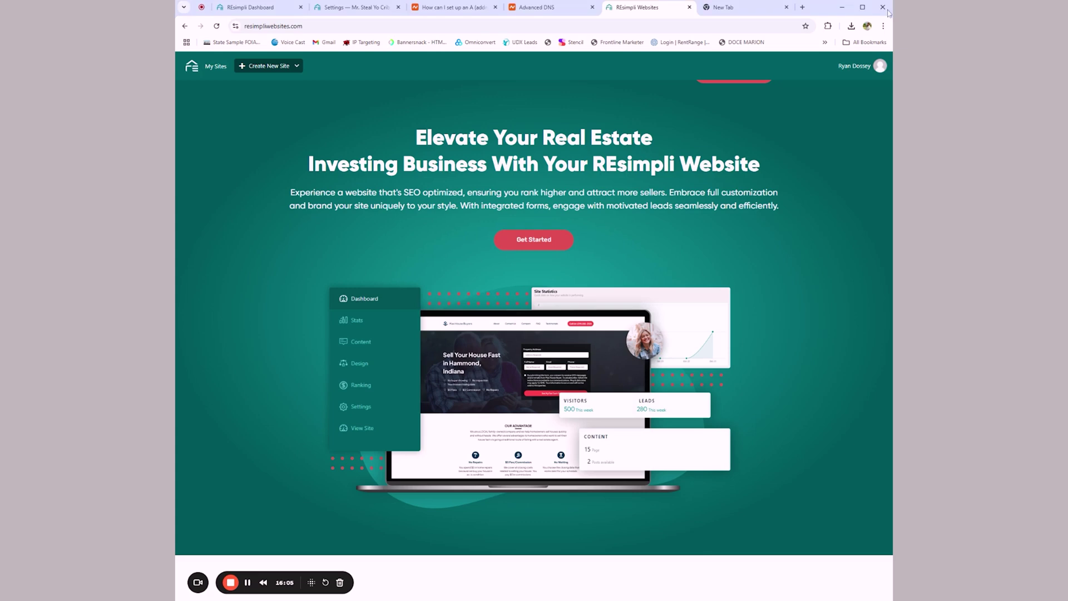
left_click(514, 11)
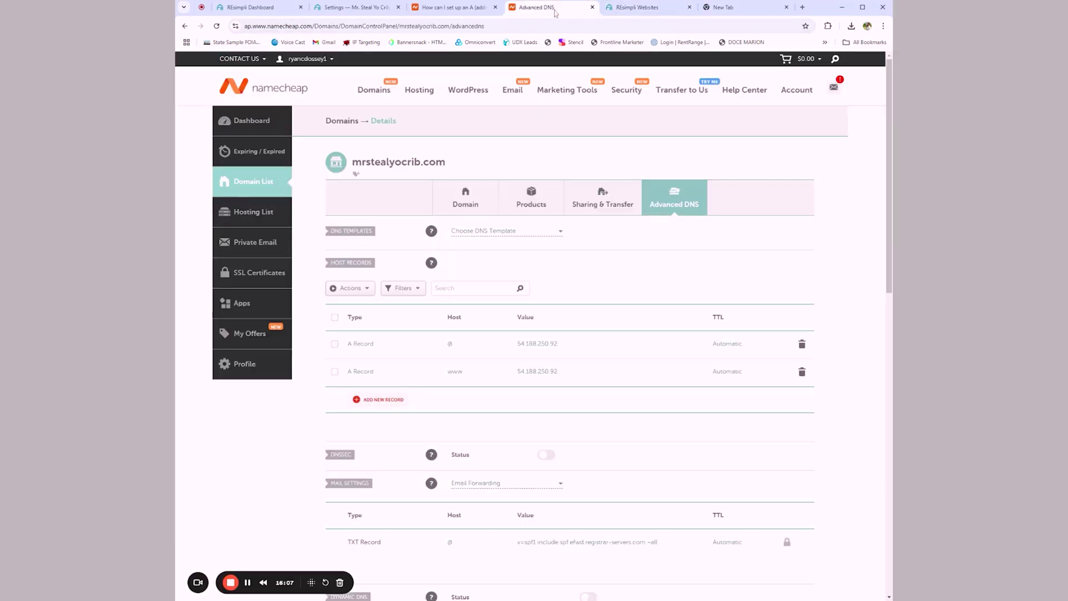
left_click(637, 8)
left_click(534, 7)
left_click(356, 7)
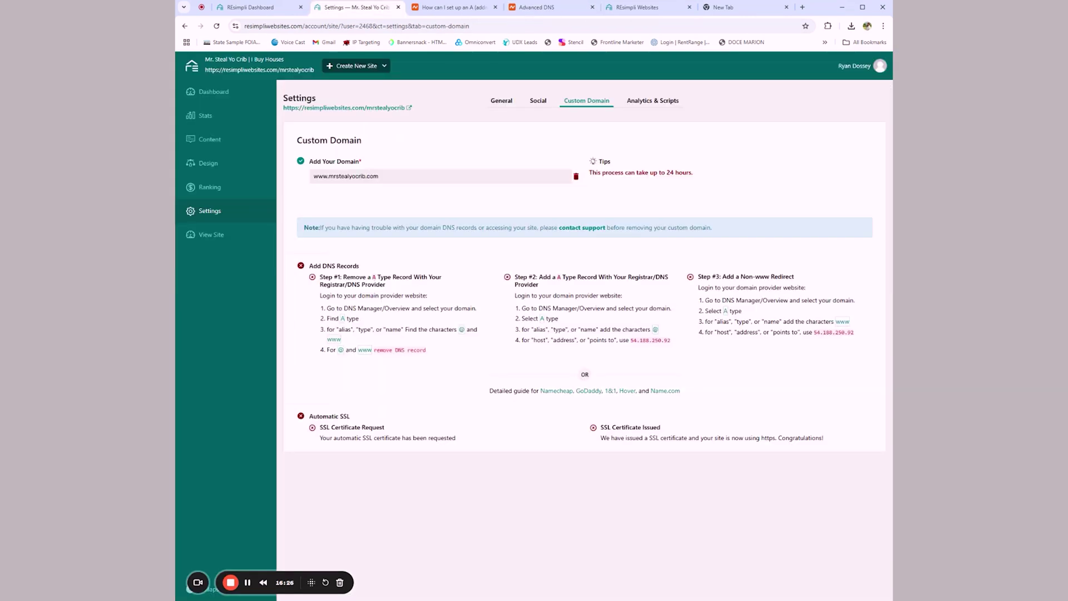